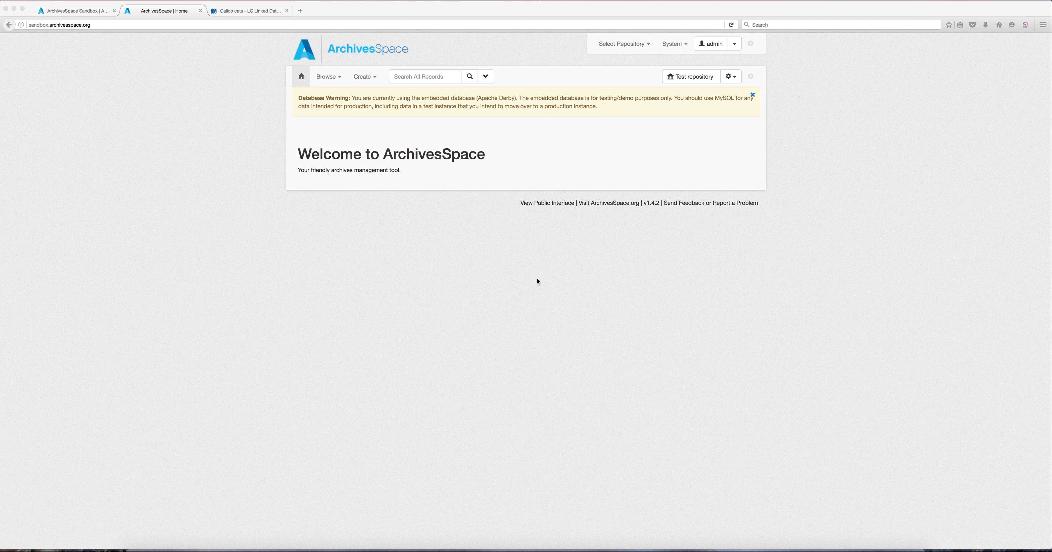
Step: Create a new subject record and set its source to Library of Congress Subject Headings
left_click(373, 79)
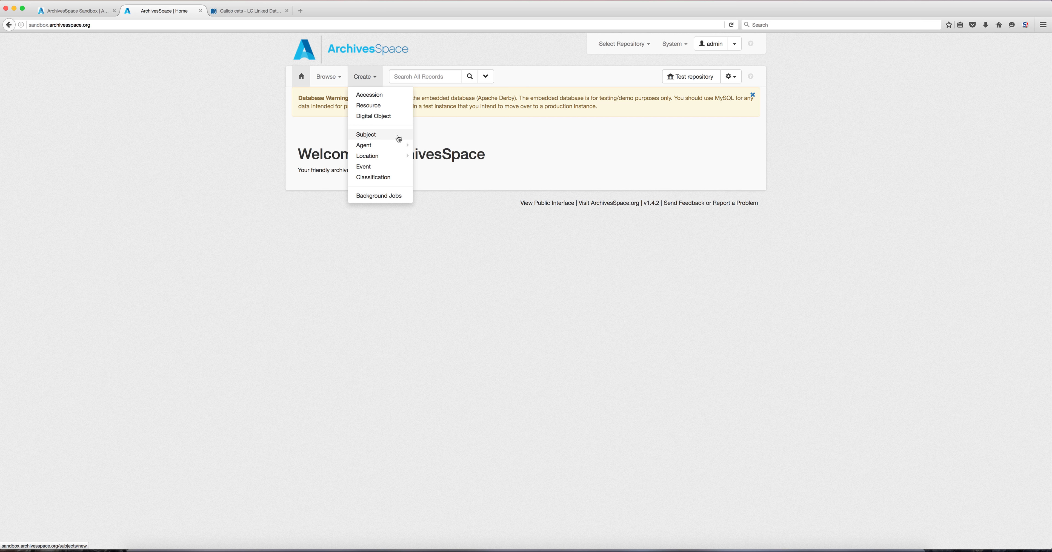
mouse_move(398, 145)
left_click(367, 139)
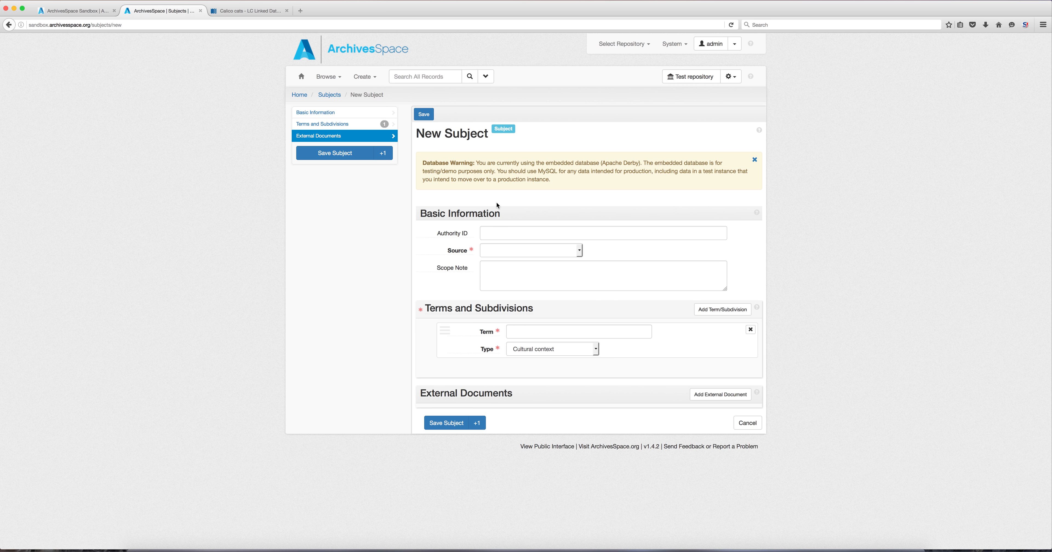
left_click(547, 254)
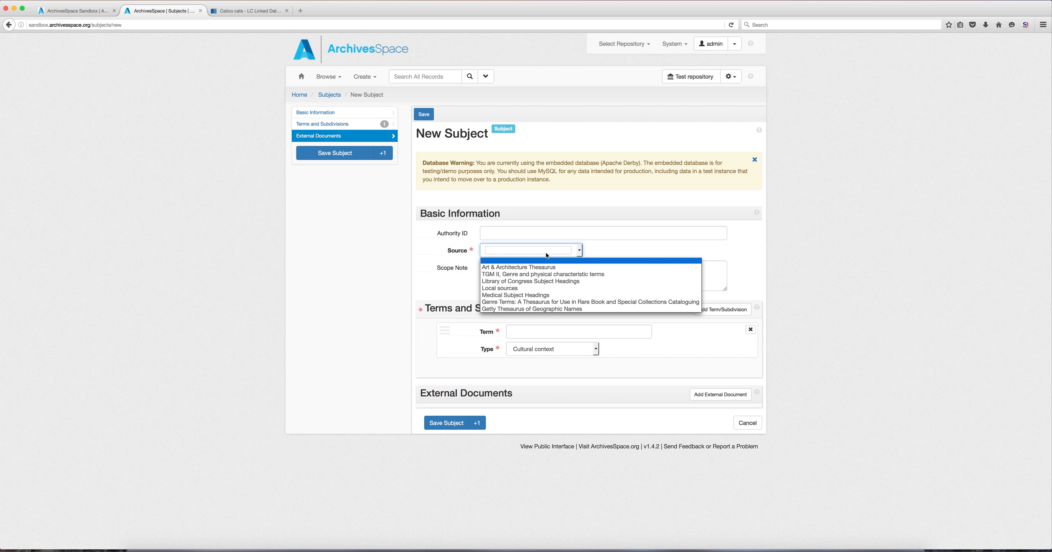
left_click(551, 284)
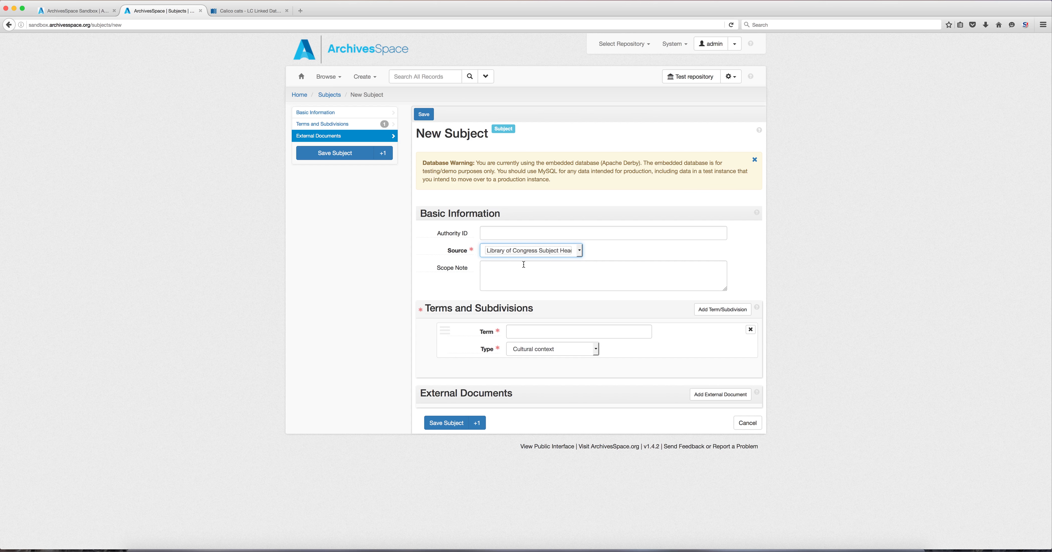
Step: Check the Calico cats page of the Library of Congress and enter SF449.C34 as the subject's Authority ID
left_click(249, 11)
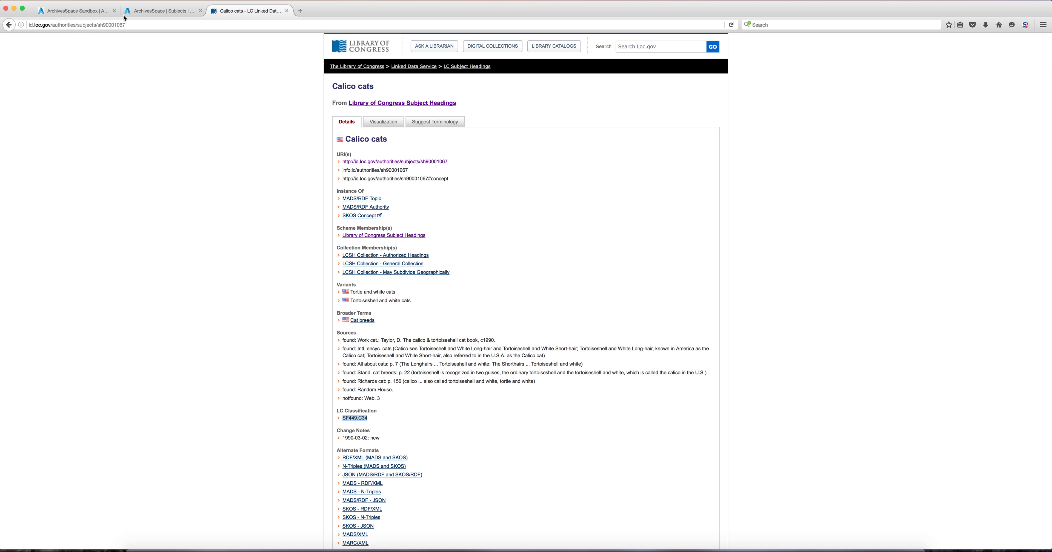
left_click(143, 10)
left_click(504, 228)
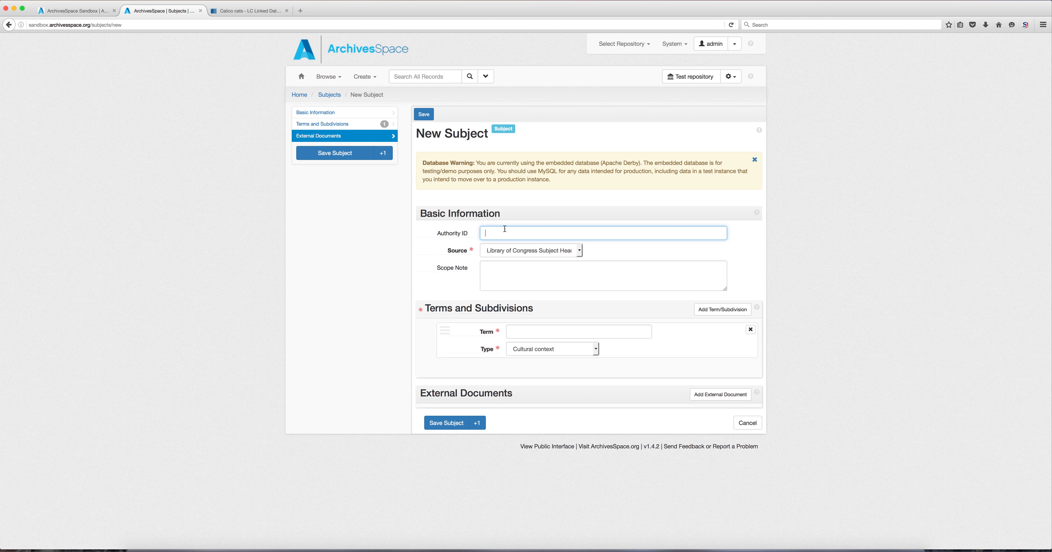
type("SF449.C34")
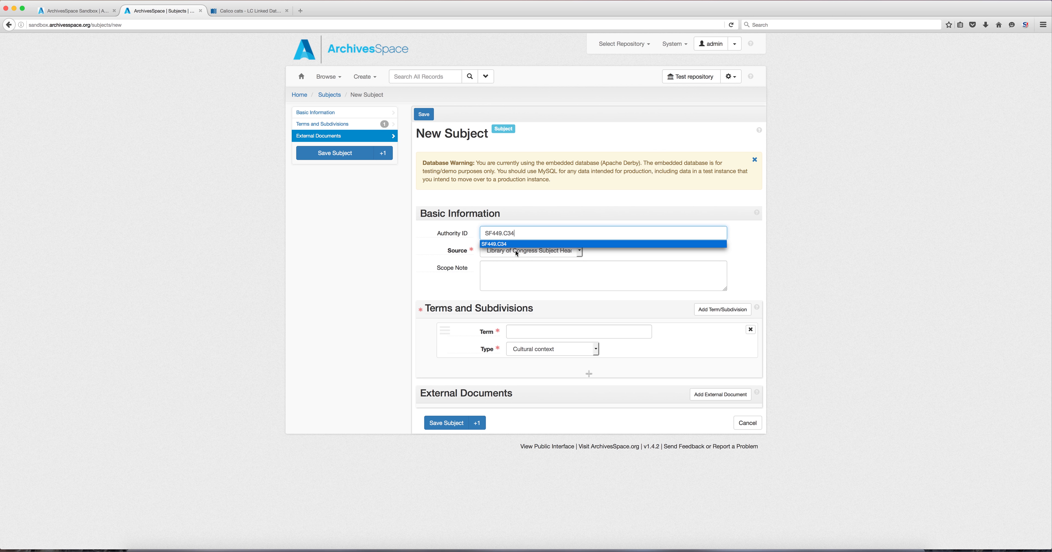
Step: Enter "Calico cats" as the subject's term and set its type to Topical
left_click(539, 330)
type("Calico cats")
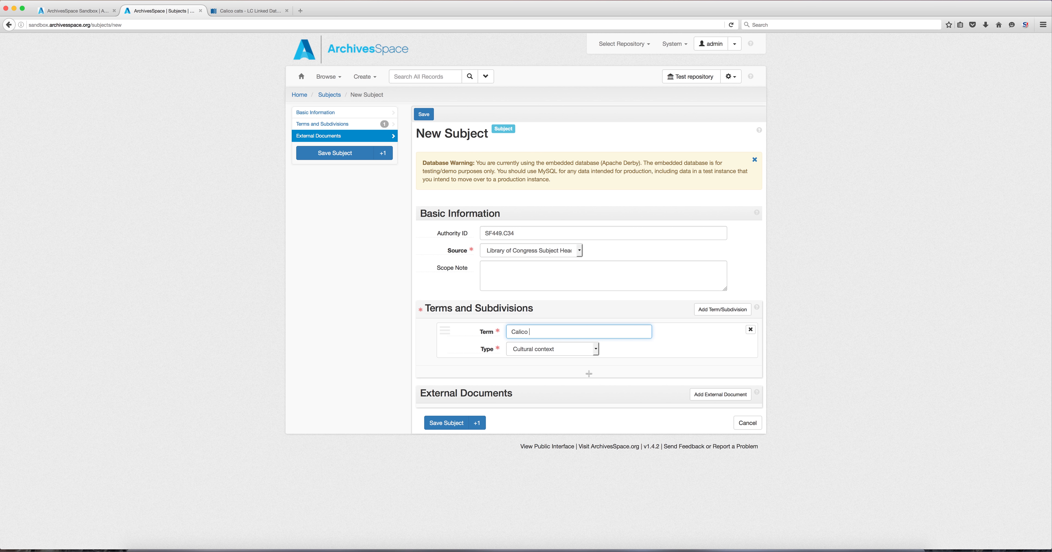
left_click(572, 349)
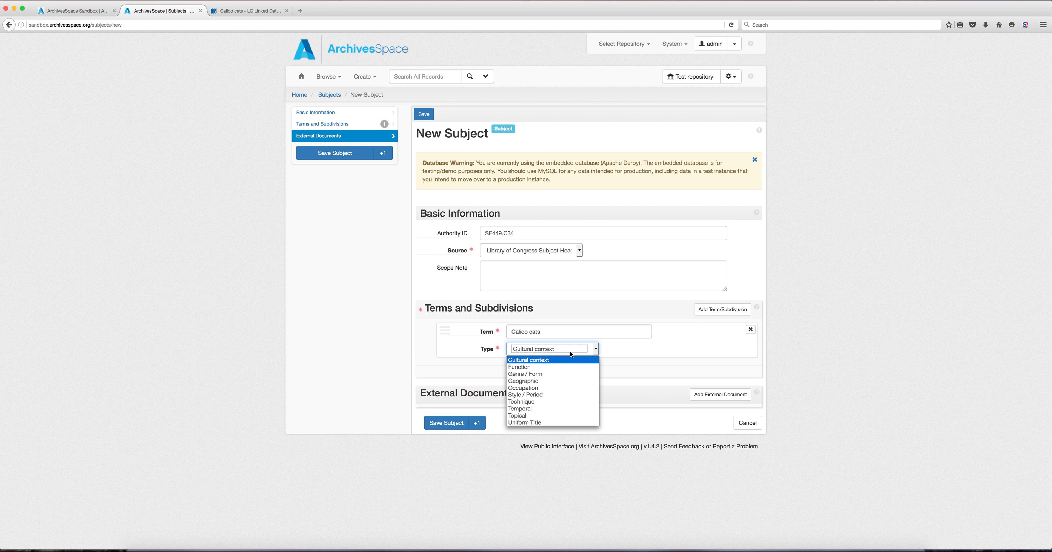
left_click(553, 416)
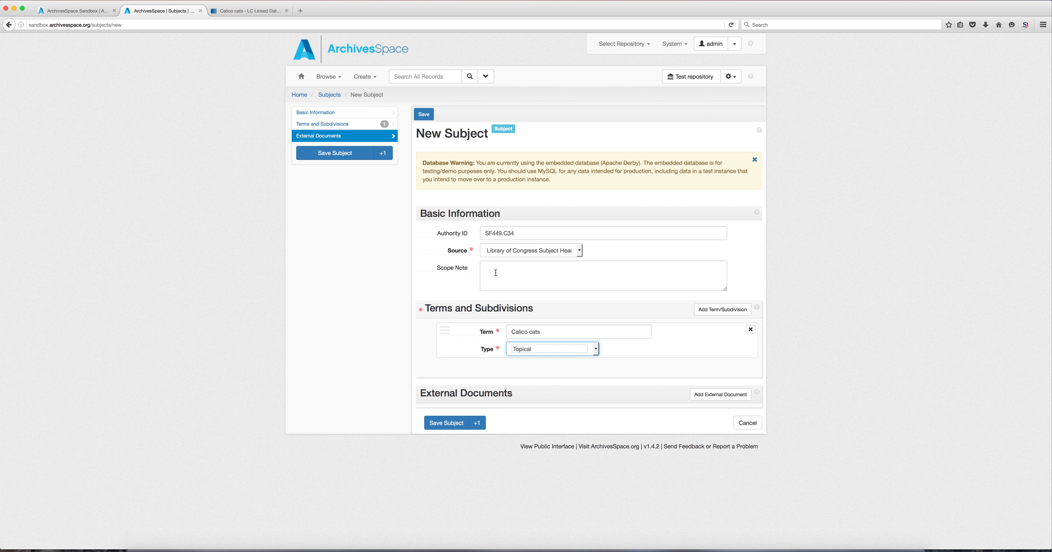
Step: Save the new subject and open the list of subjects
left_click(444, 430)
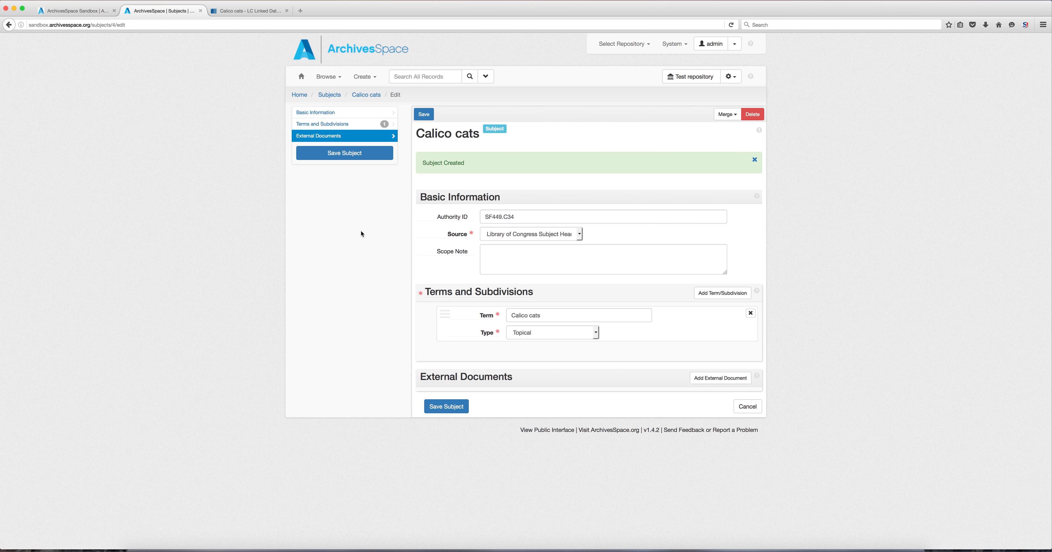
left_click(323, 94)
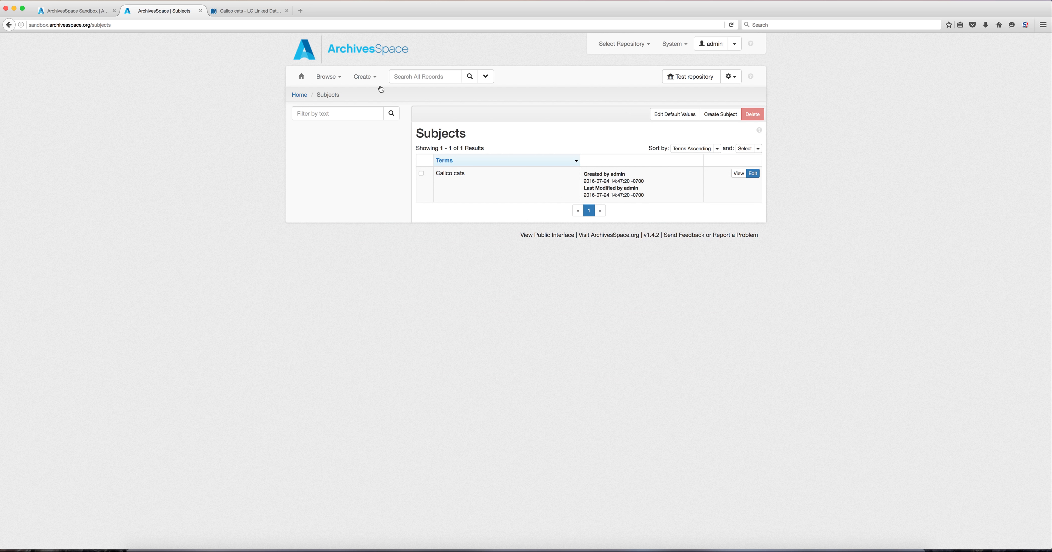
Step: Create a new agent record of type Family and fill in the family name
left_click(365, 76)
mouse_move(376, 146)
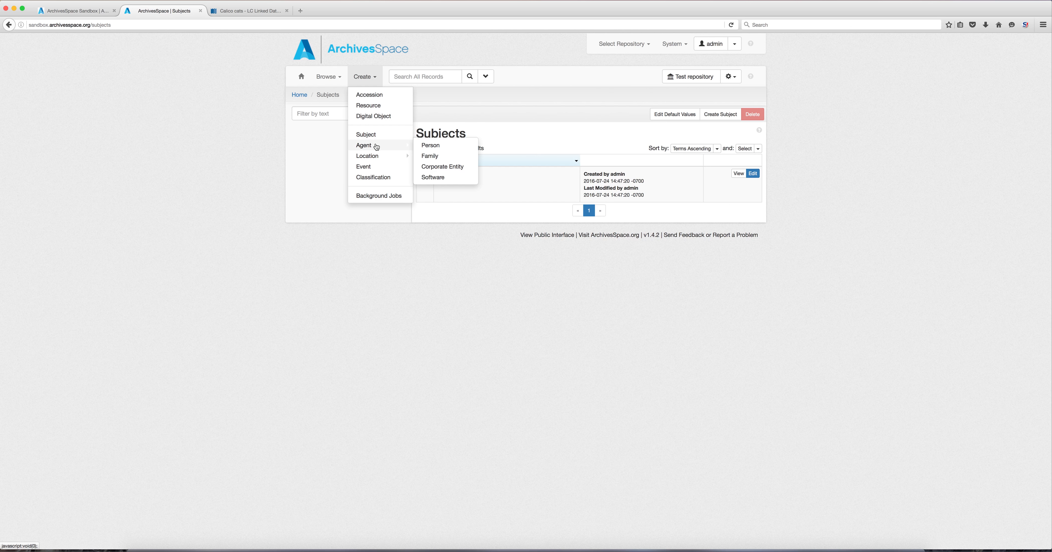
left_click(419, 154)
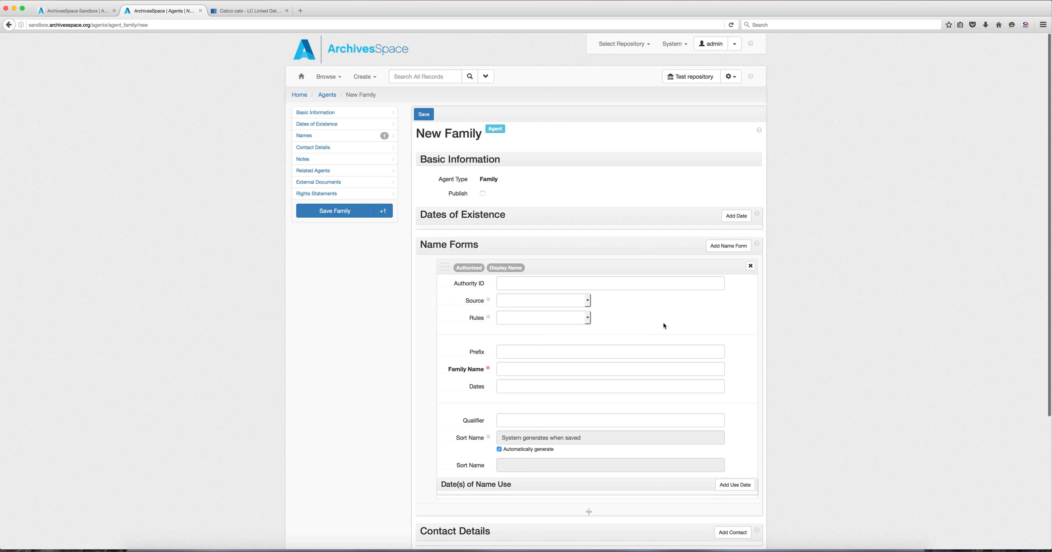
left_click(589, 364)
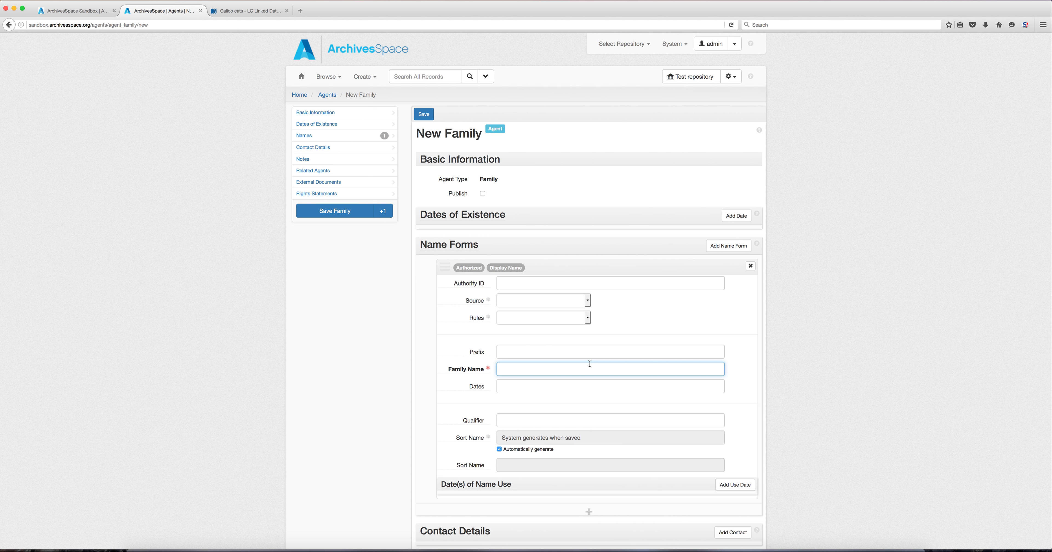
type("Hetl")
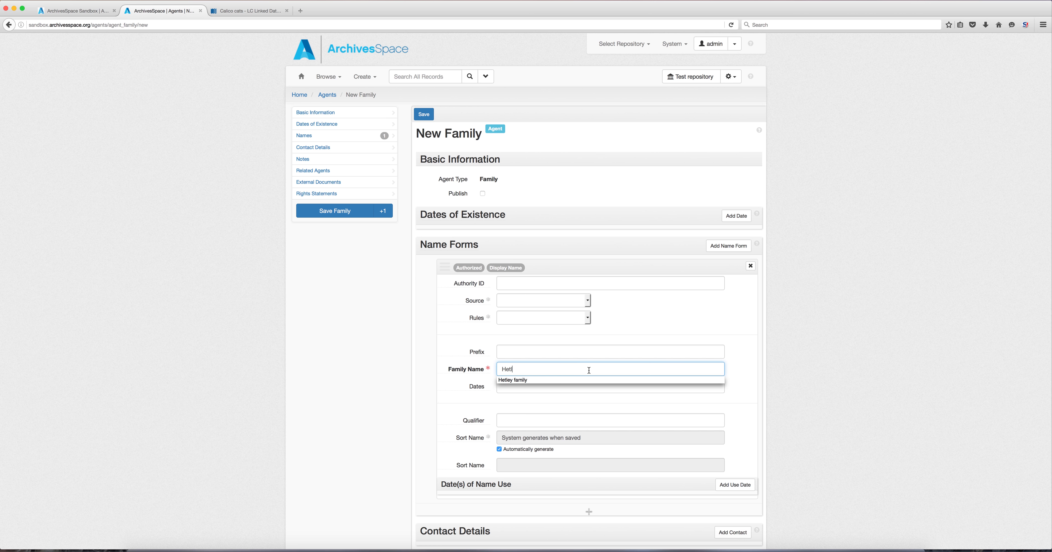
left_click(563, 381)
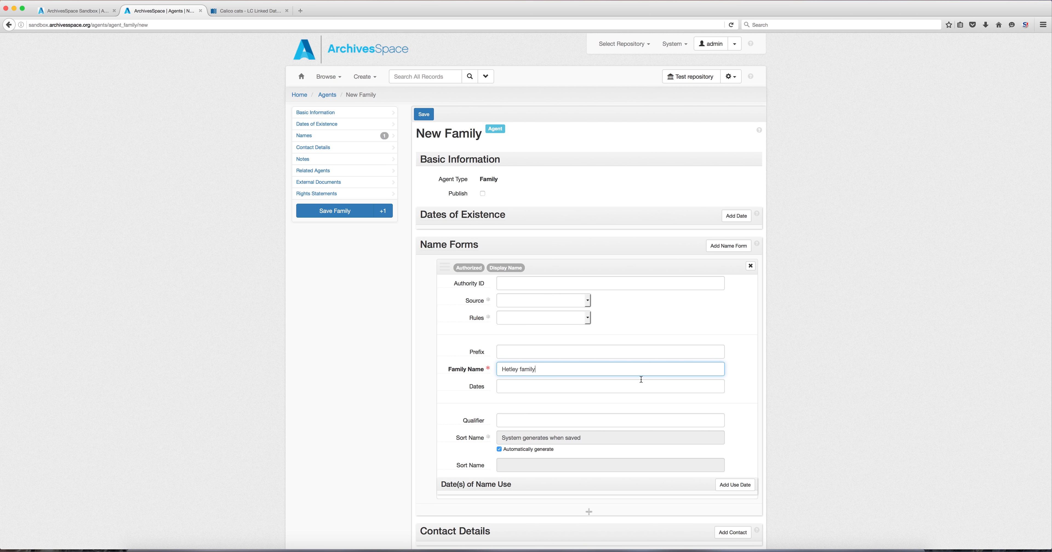
Step: Set the family name form's source to Local sources and its rules to Local rules
left_click(587, 302)
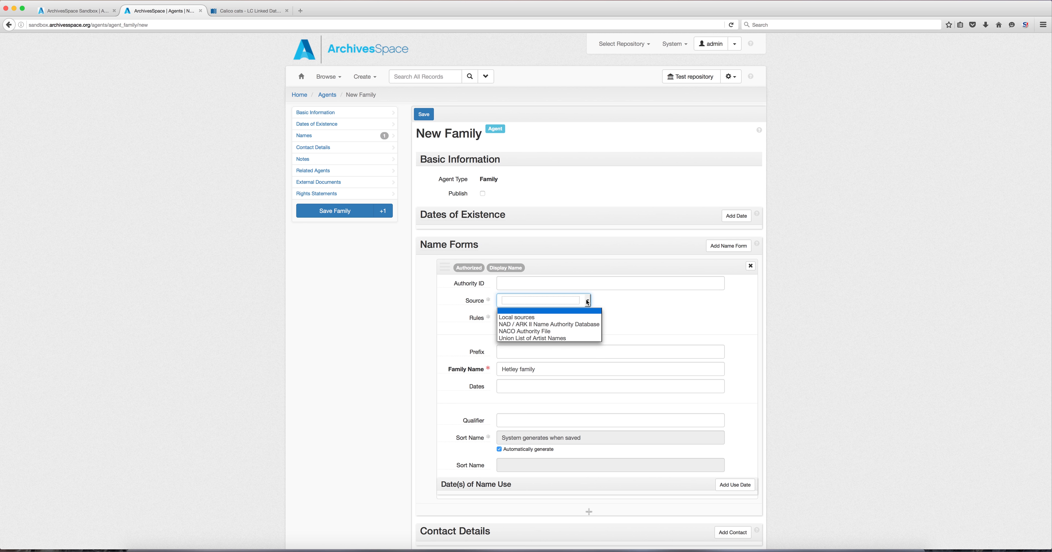
left_click(570, 317)
left_click(568, 320)
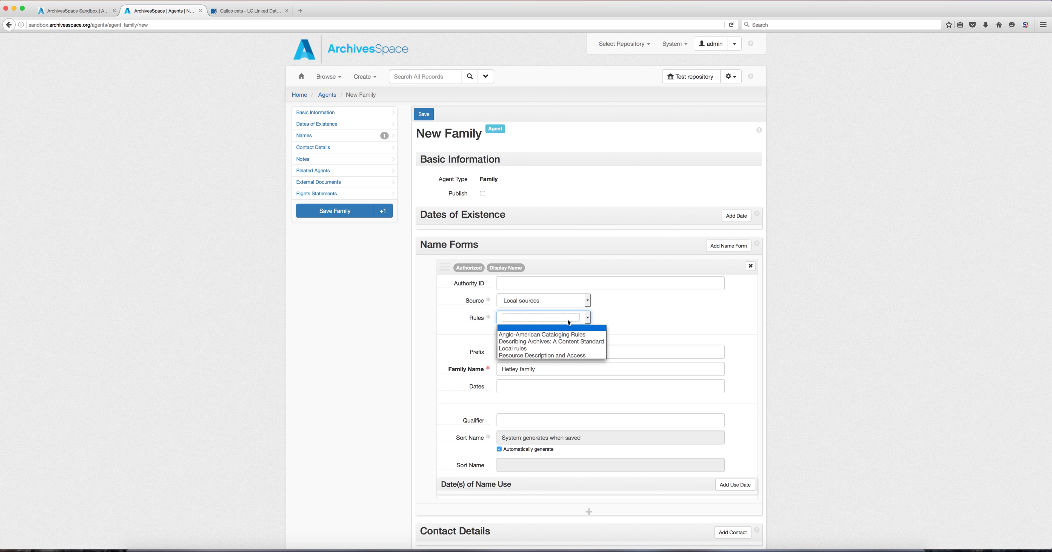
left_click(566, 351)
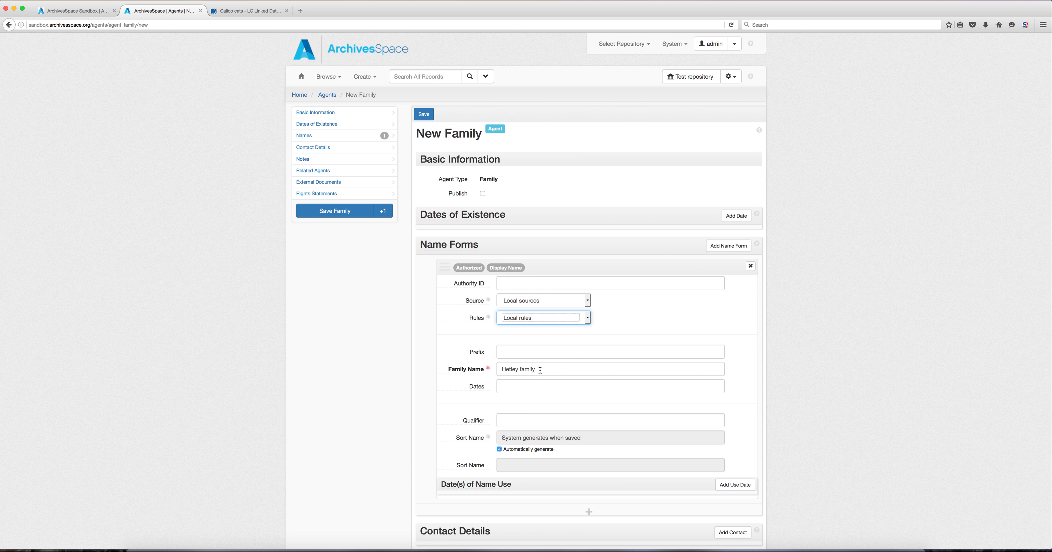
left_click(536, 388)
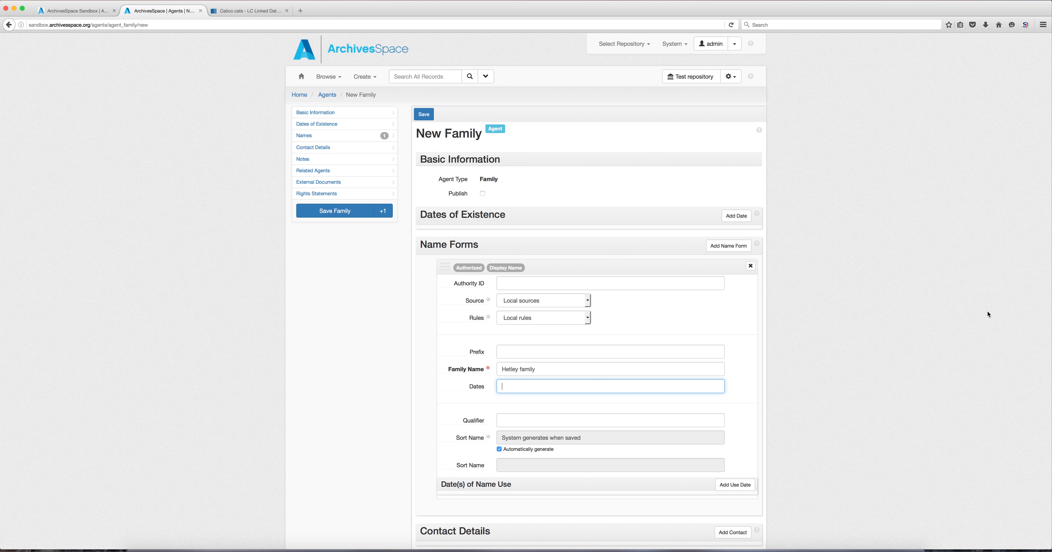
Step: Add a contact to the family record with the contact person's full name and the salutation Ms
scroll(987, 312, "down", 5)
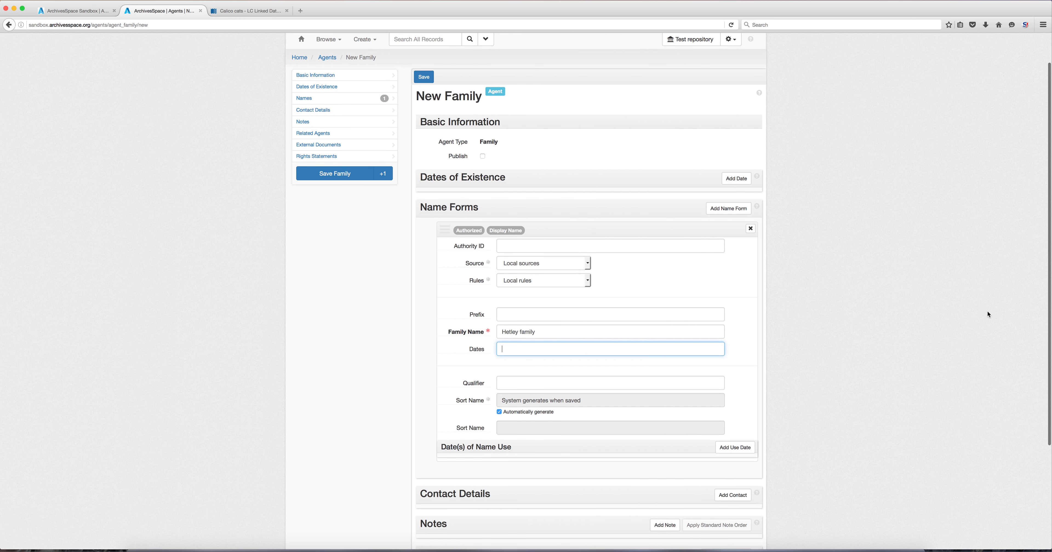
scroll(987, 314, "down", 3)
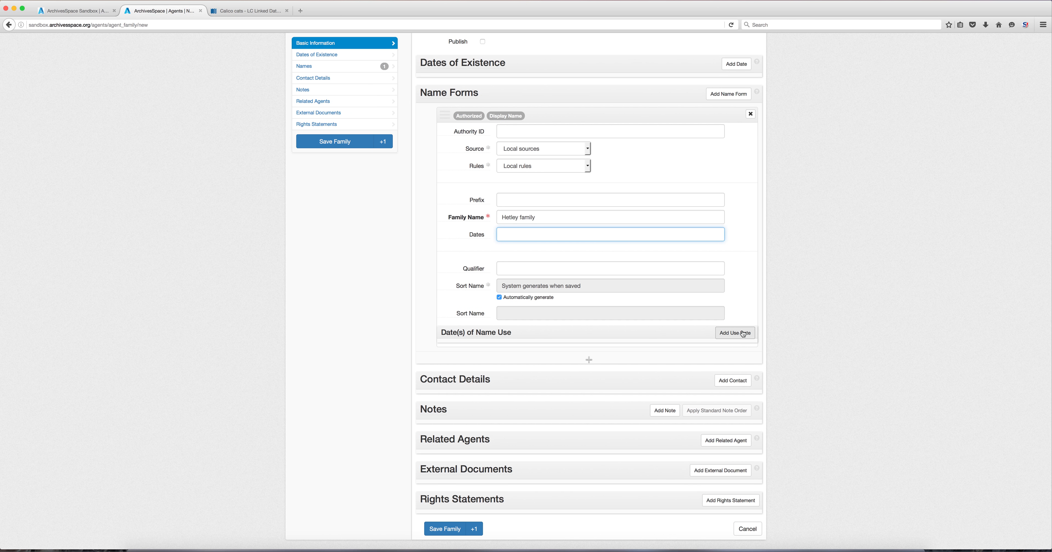
left_click(733, 381)
type("Andre")
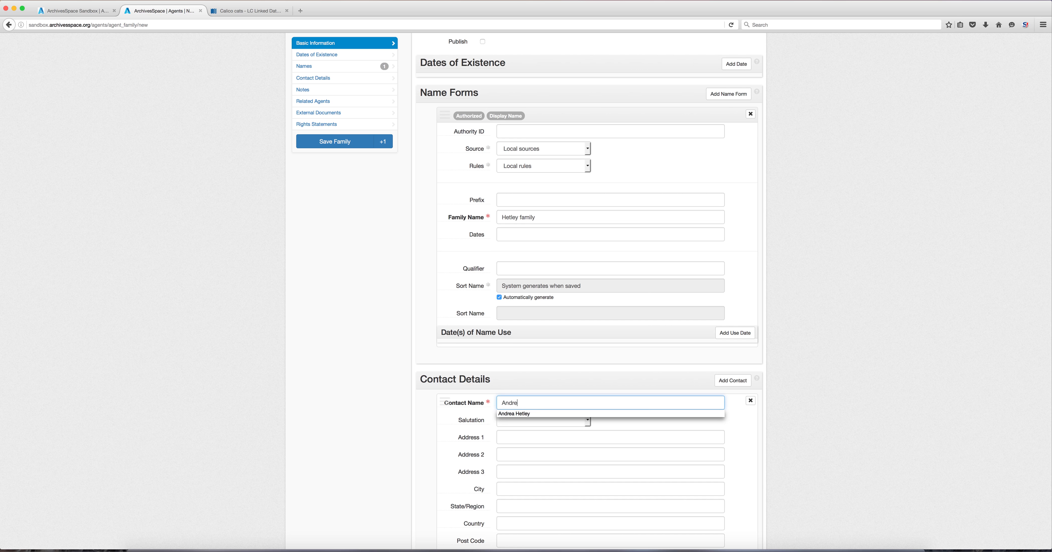
type("a Hetley")
key("Down")
key("Return")
left_click(587, 419)
left_click(547, 459)
Step: Fill in the contact's e-mail address in the Contact Details section
scroll(572, 445, "down", 5)
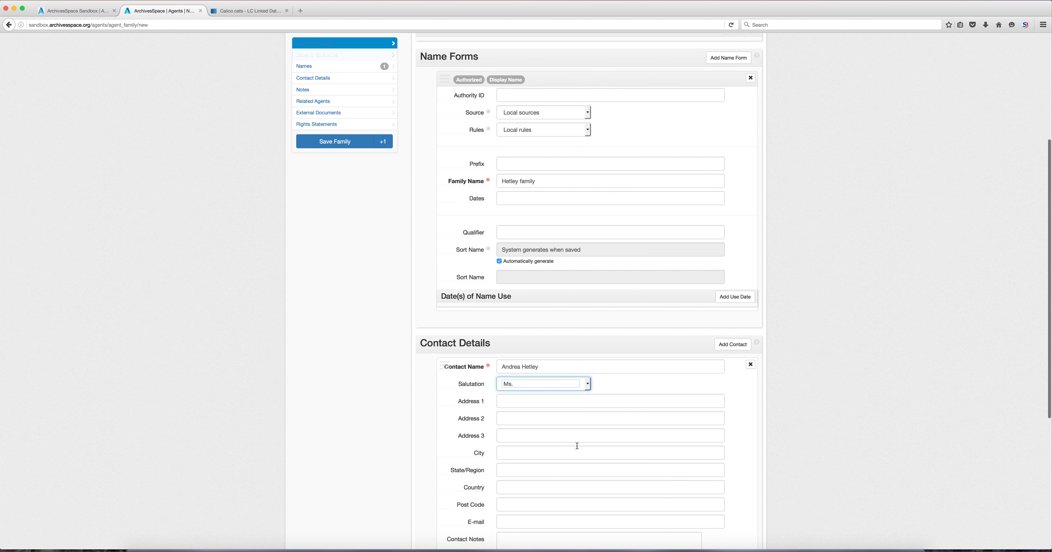
left_click(544, 414)
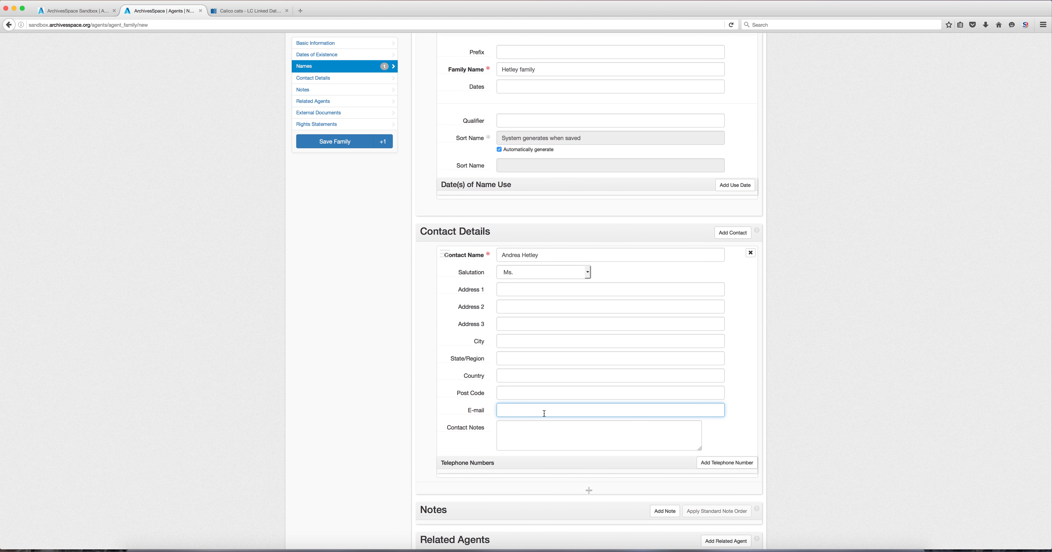
type("hetley")
left_click(536, 422)
Step: Add a related agent to the family with an Associative Relationship of type Associative with Related
scroll(790, 463, "down", 4)
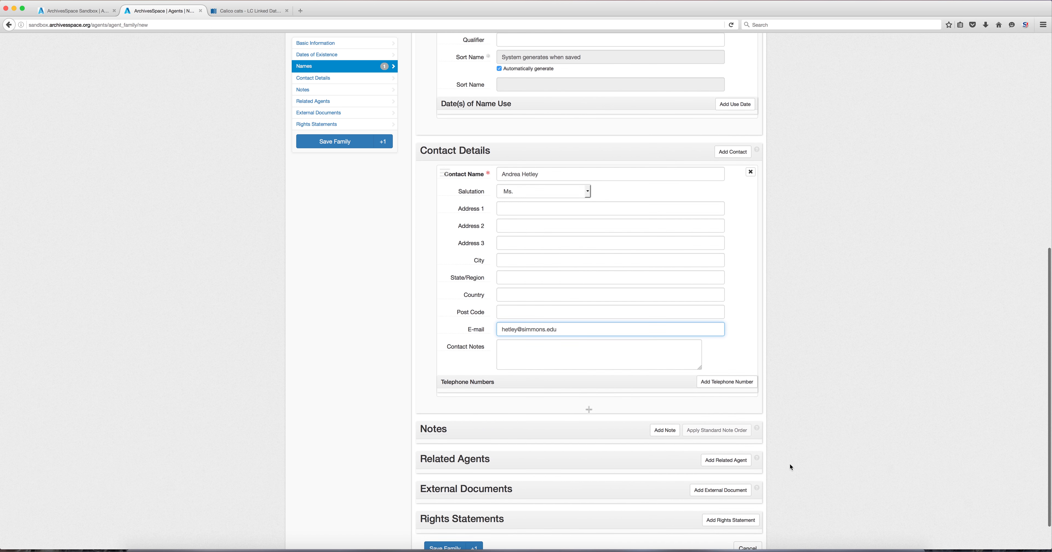
scroll(790, 463, "down", 1)
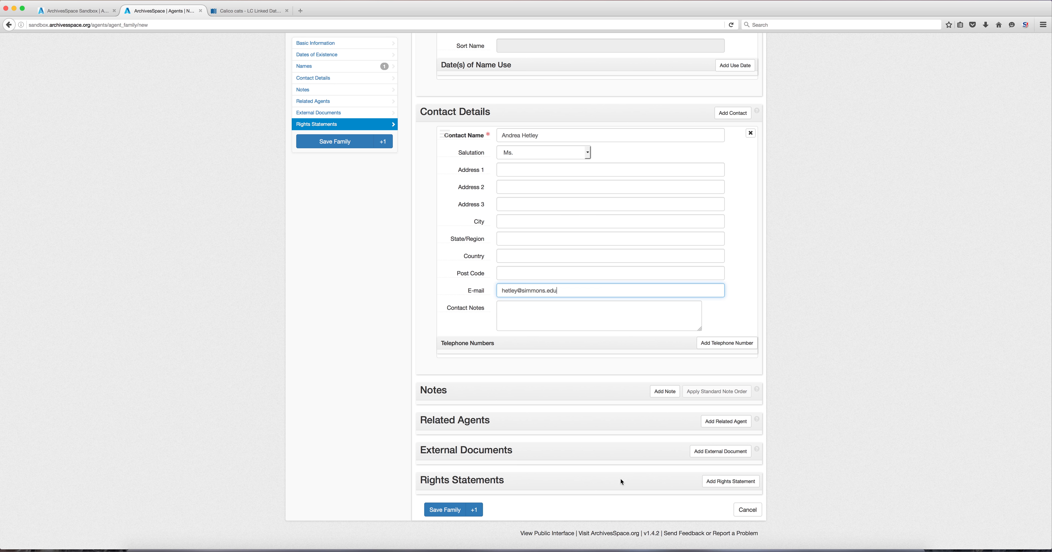
left_click(727, 422)
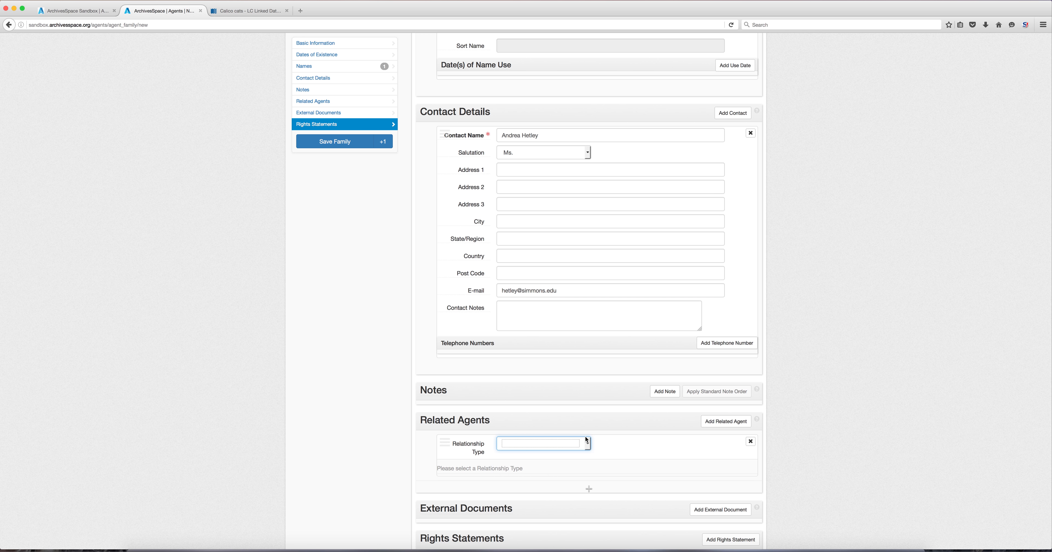
left_click(586, 444)
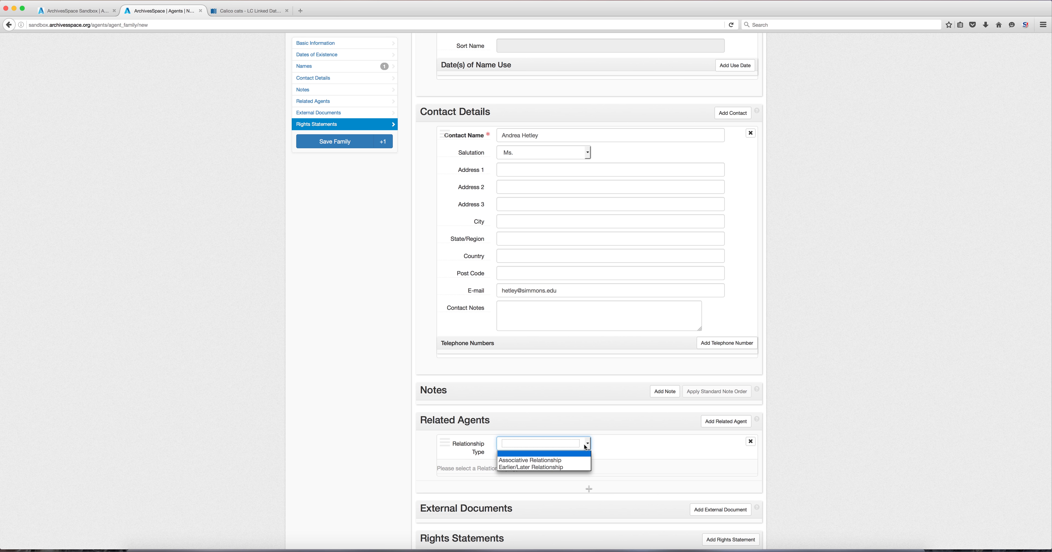
left_click(563, 459)
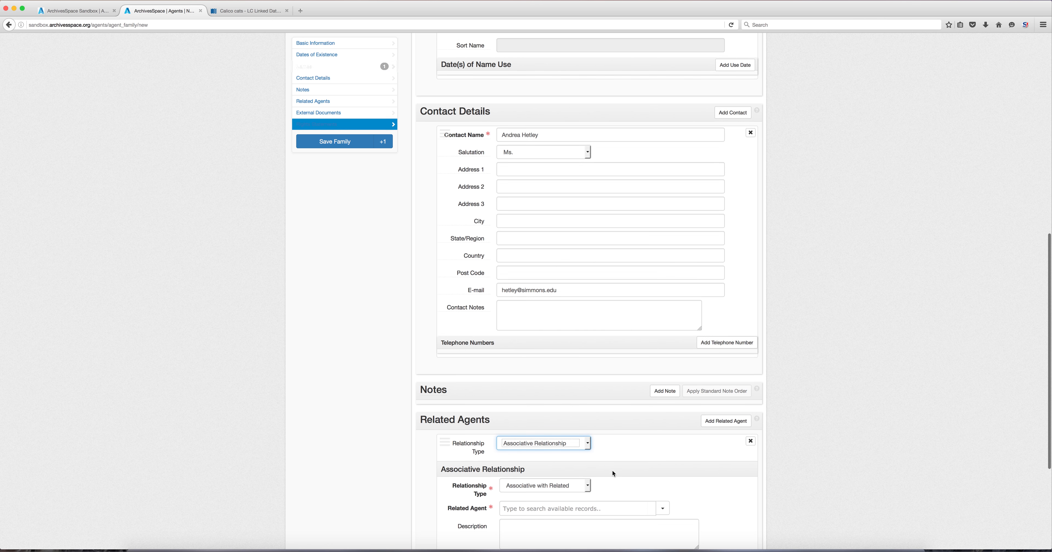
scroll(612, 470, "down", 3)
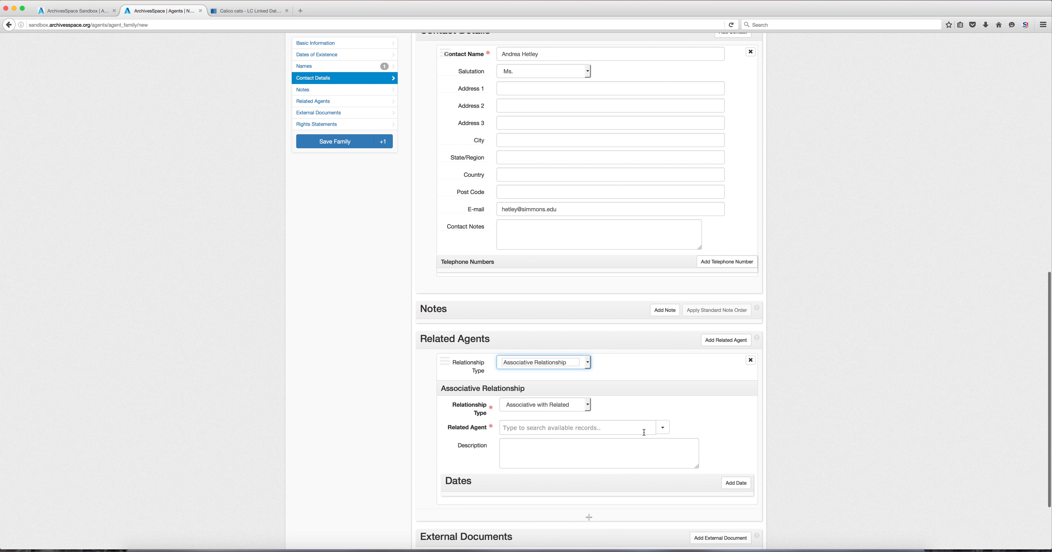
left_click(544, 405)
left_click(550, 418)
Step: Start a new Family agent for the Related Agent field, with source Local sources and rules Local rules
left_click(578, 429)
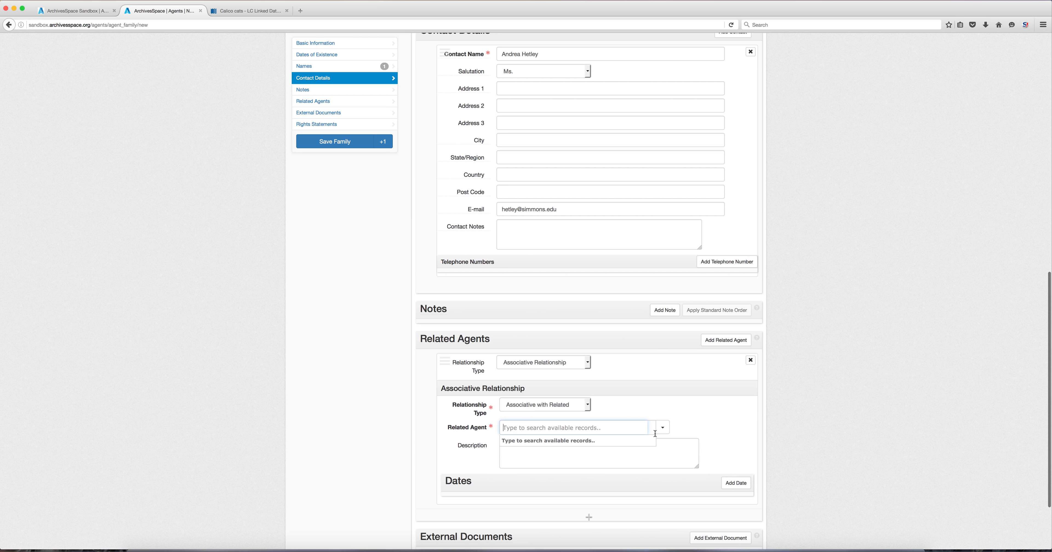
left_click(663, 428)
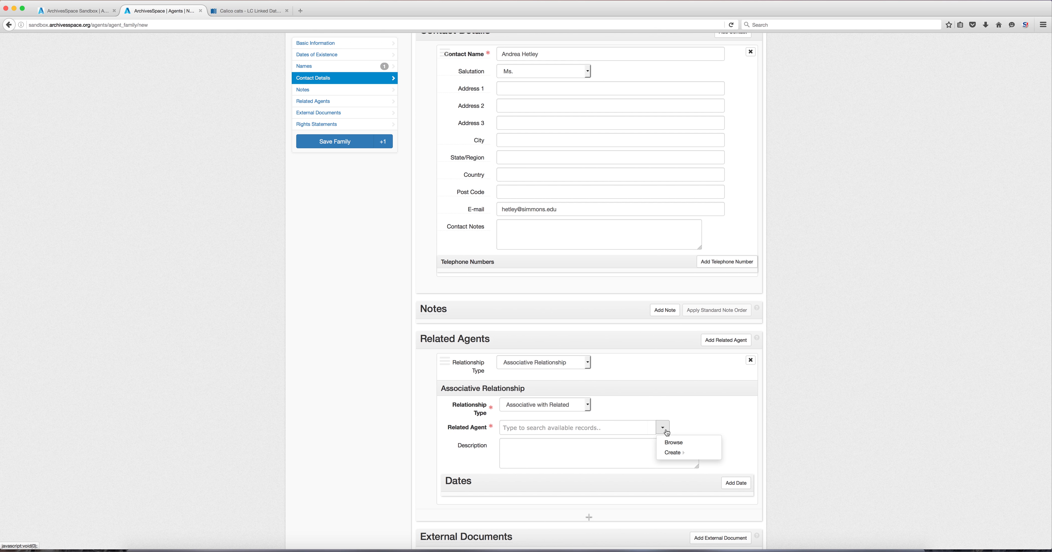
mouse_move(672, 453)
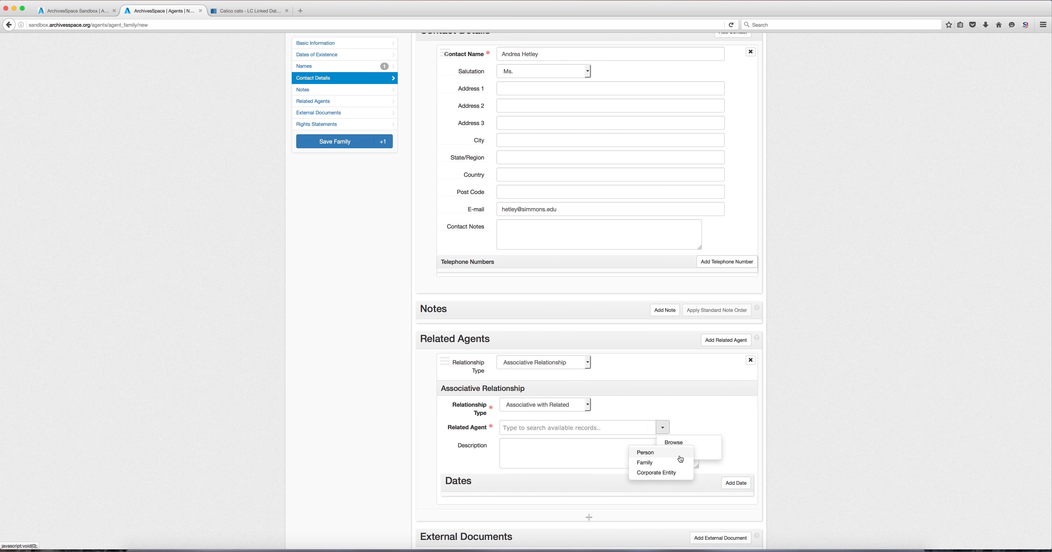
left_click(677, 463)
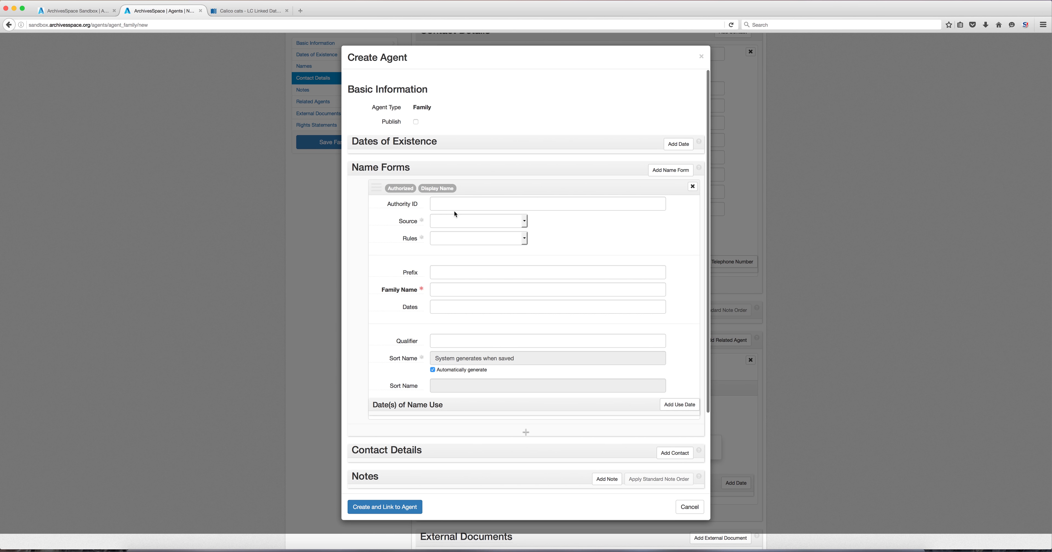
left_click(448, 225)
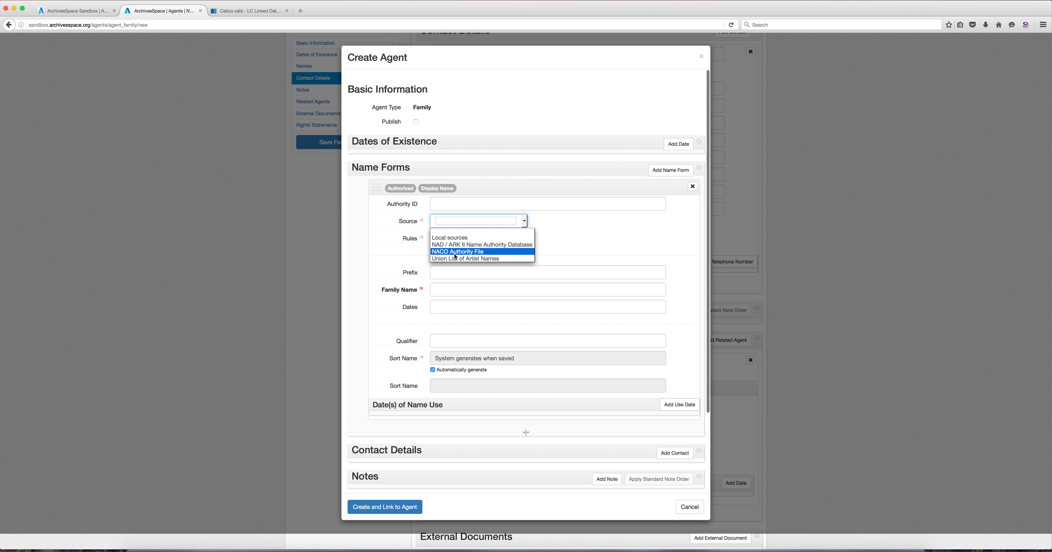
left_click(453, 237)
left_click(451, 241)
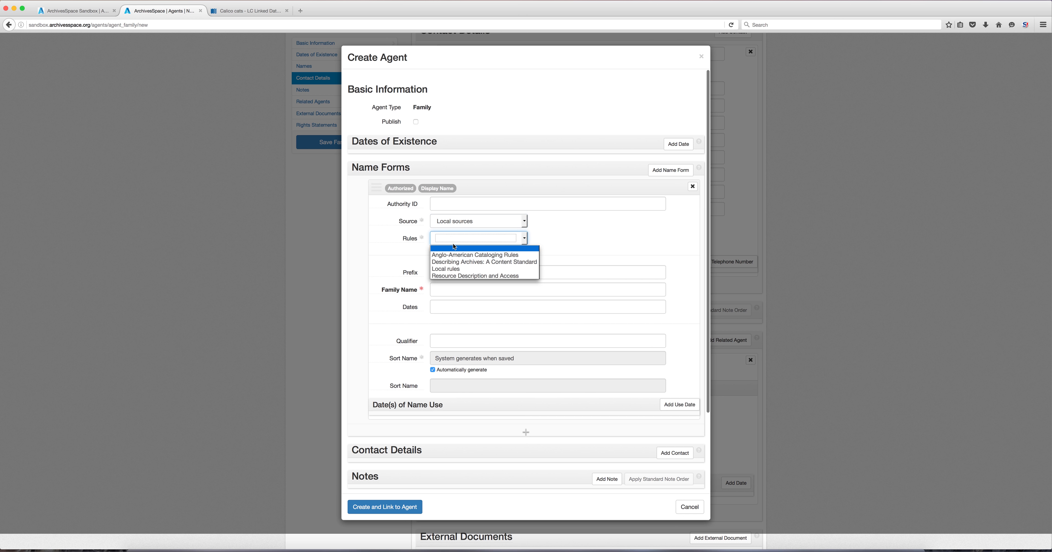
left_click(456, 268)
Step: Enter the related family's name in the new agent record, and create and link the agent
left_click(456, 289)
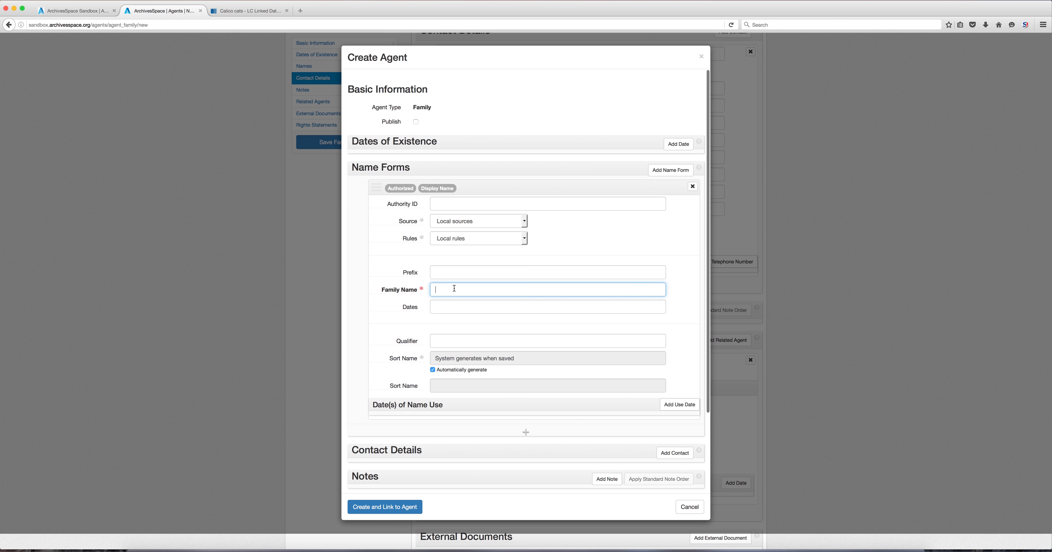
type("McWeth")
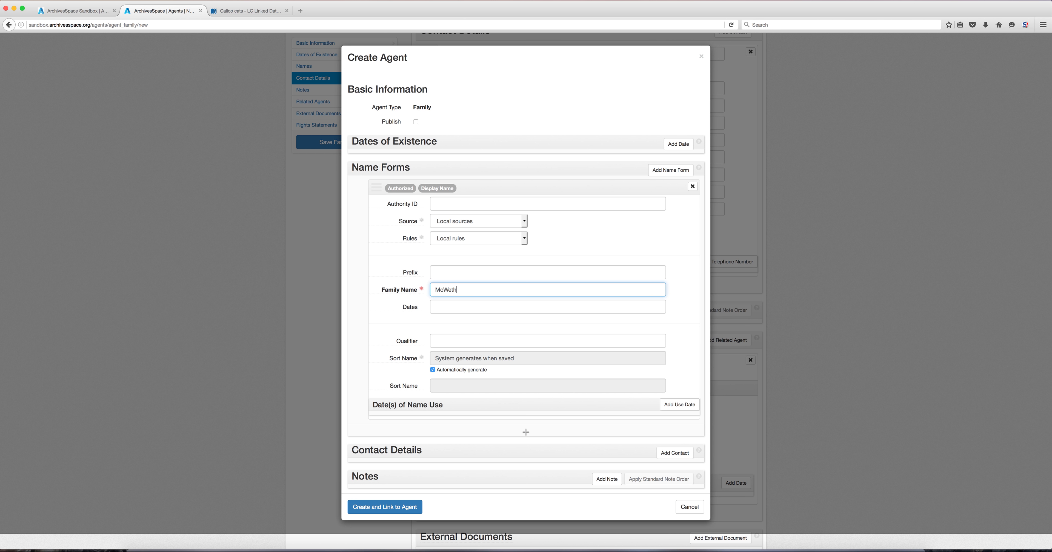
type("y family")
left_click(402, 514)
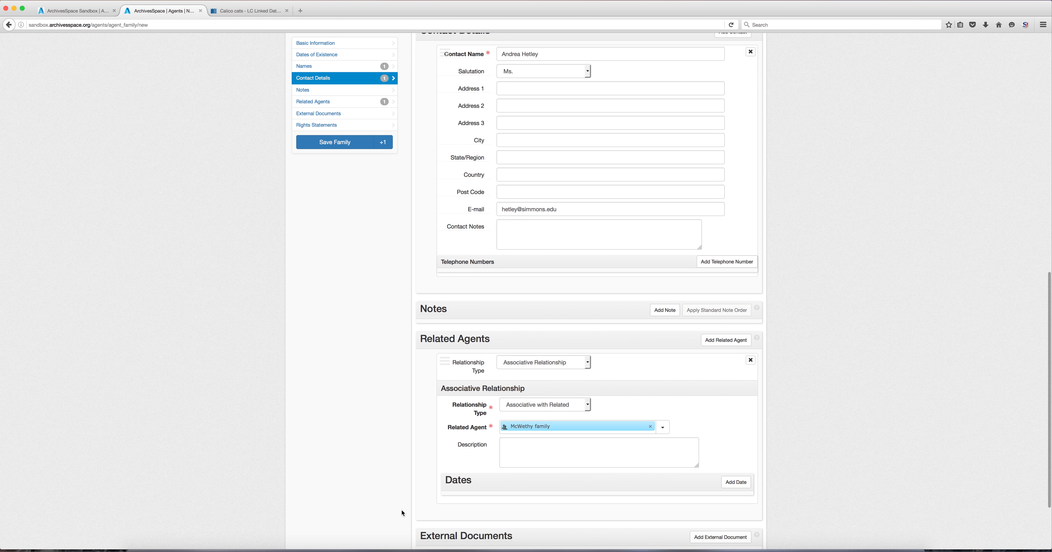
Step: Save the family record and go to the list of all agents
scroll(347, 424, "down", 3)
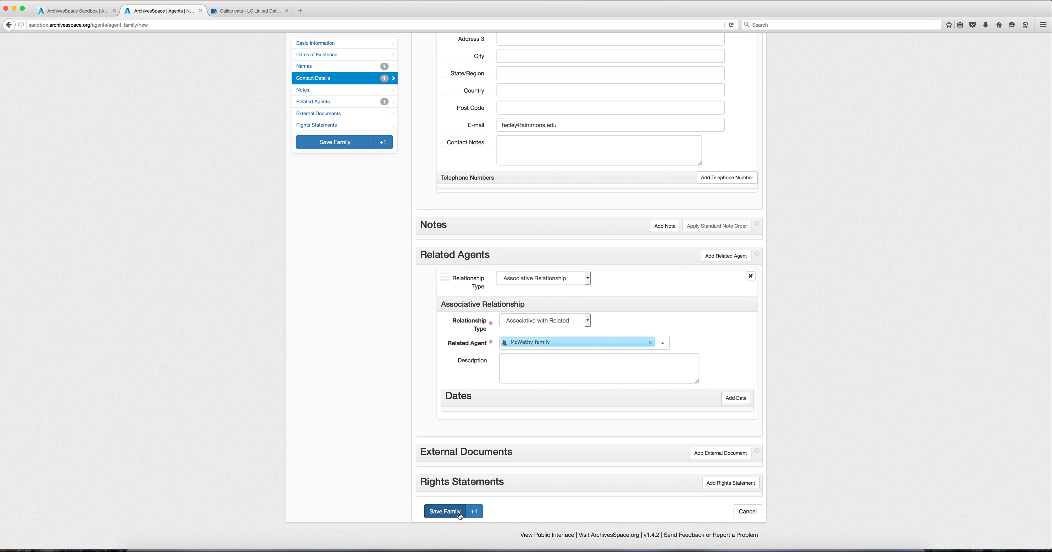
left_click(444, 511)
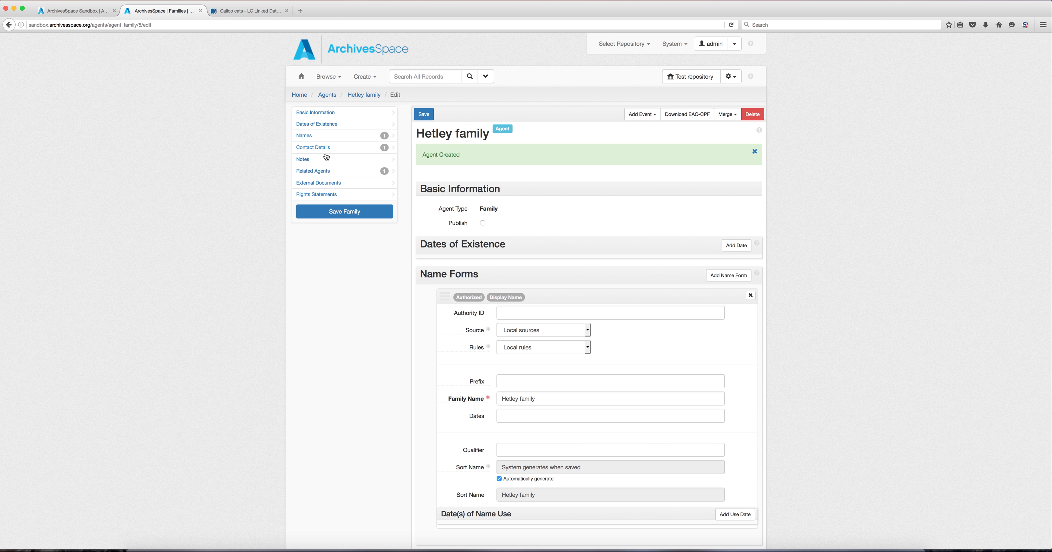
left_click(324, 95)
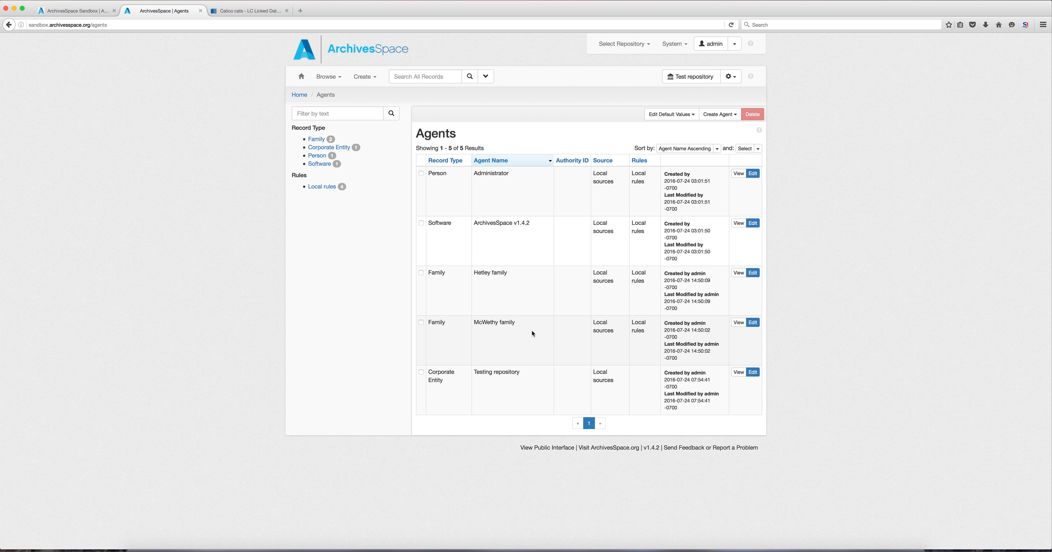
Step: Browse the resources and open The fuzzy cat collection for editing
left_click(339, 81)
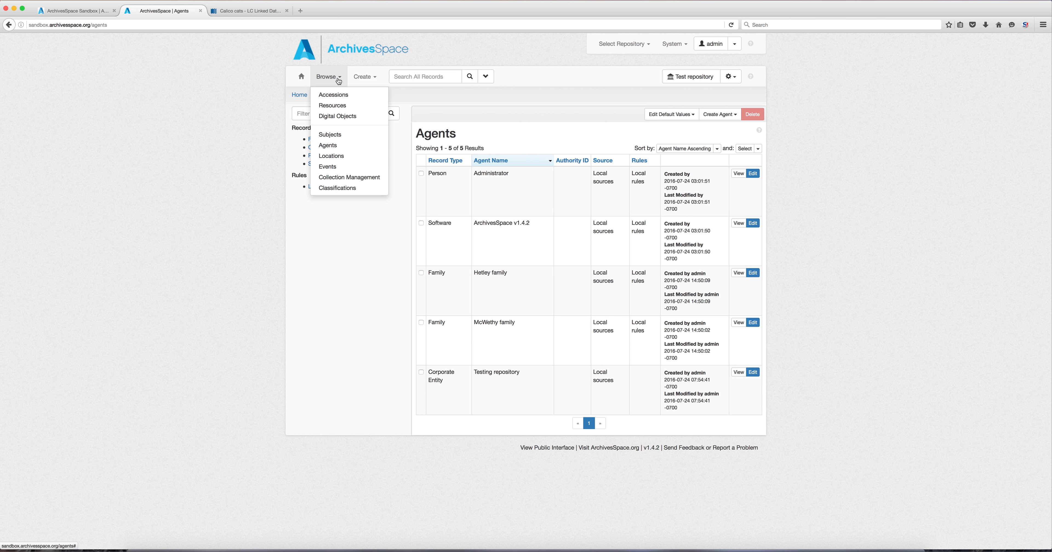
left_click(333, 105)
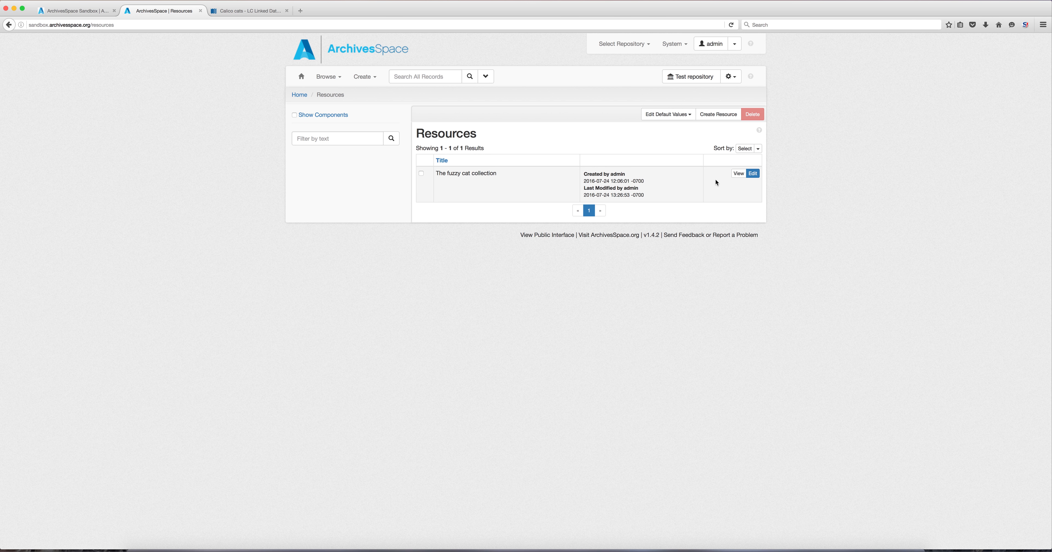
left_click(754, 174)
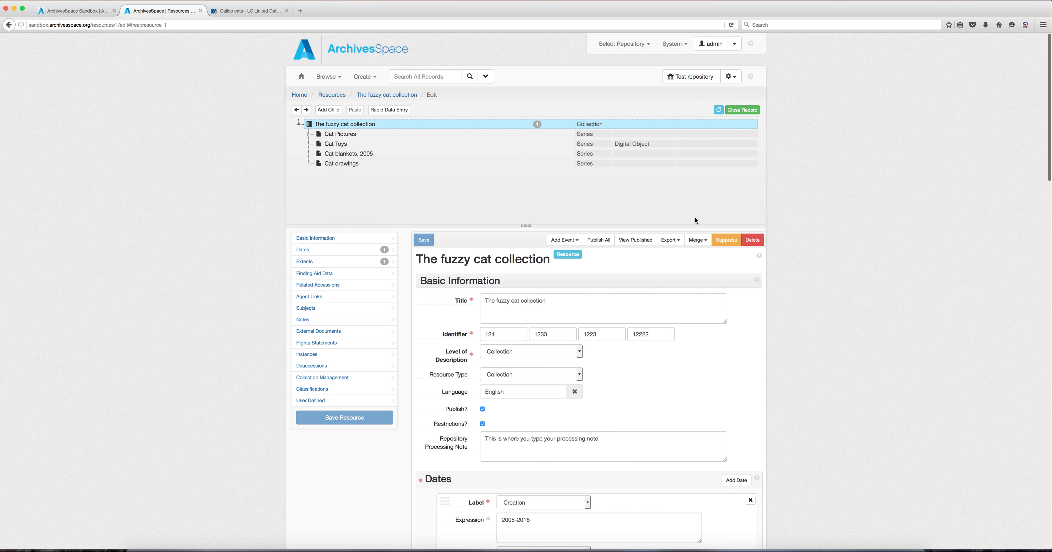
Step: Add a subject to The fuzzy cat collection by browsing existing subjects and linking Calico cats
scroll(696, 220, "down", 3)
scroll(696, 220, "down", 20)
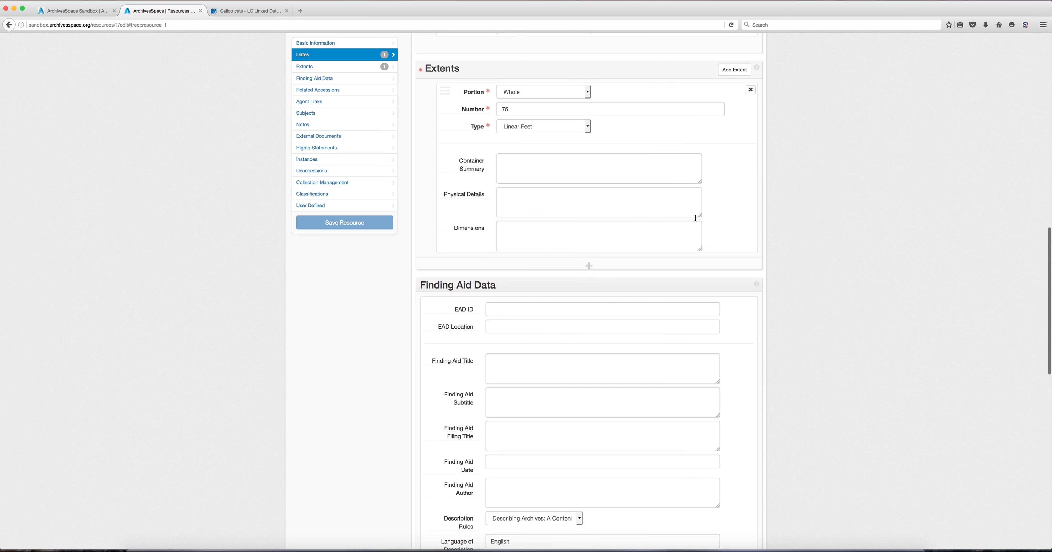
scroll(696, 220, "down", 9)
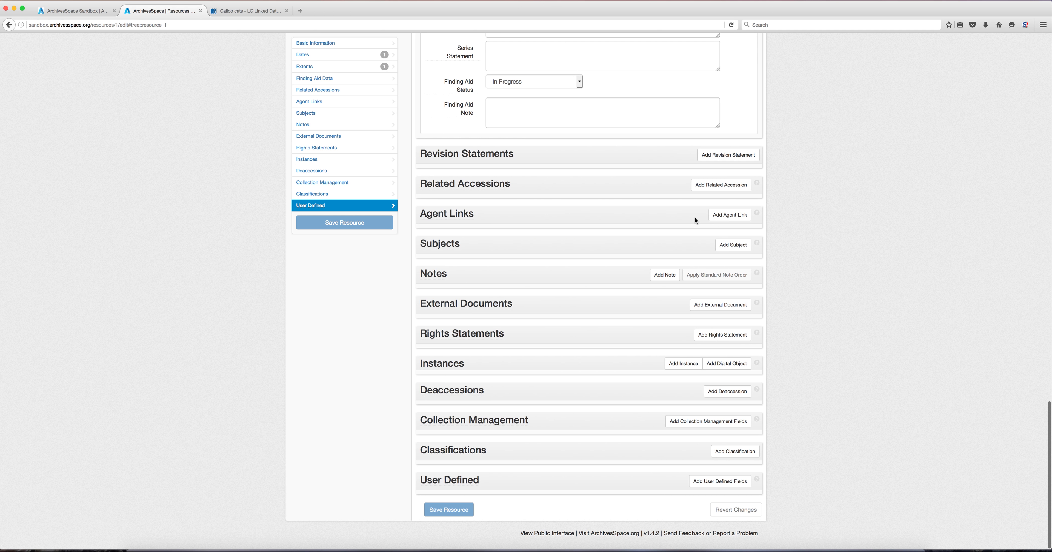
left_click(728, 247)
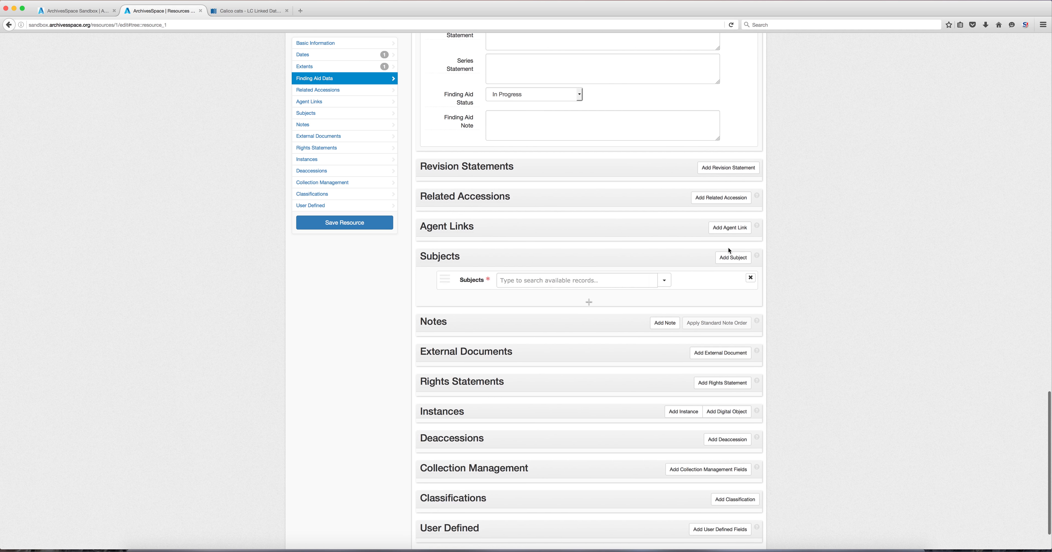
left_click(663, 278)
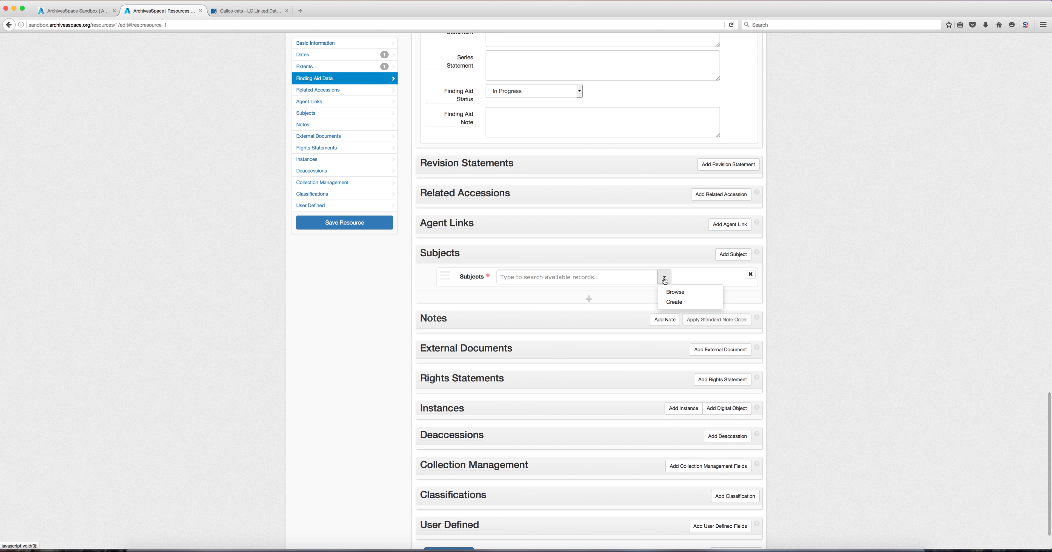
left_click(671, 292)
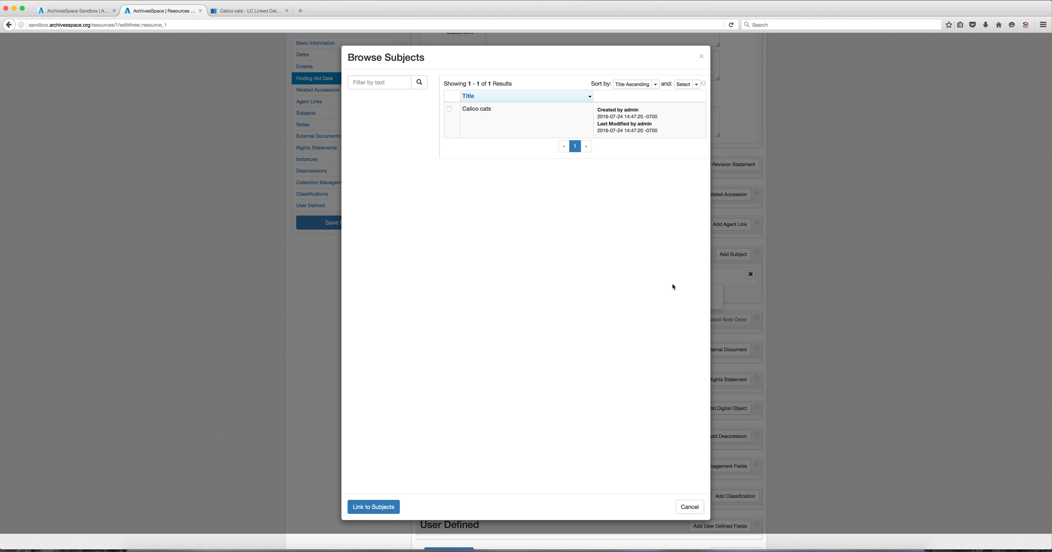
left_click(449, 109)
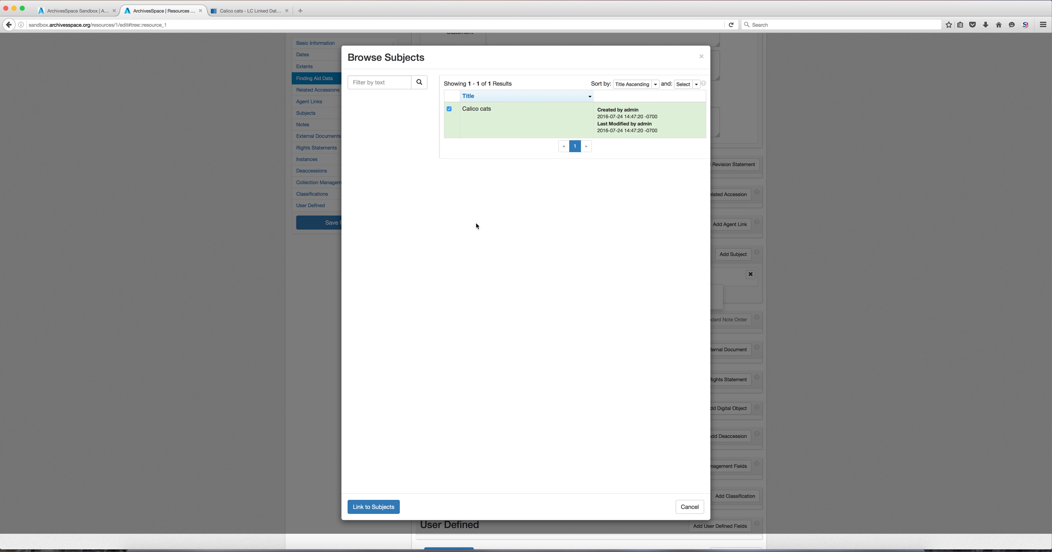
left_click(379, 509)
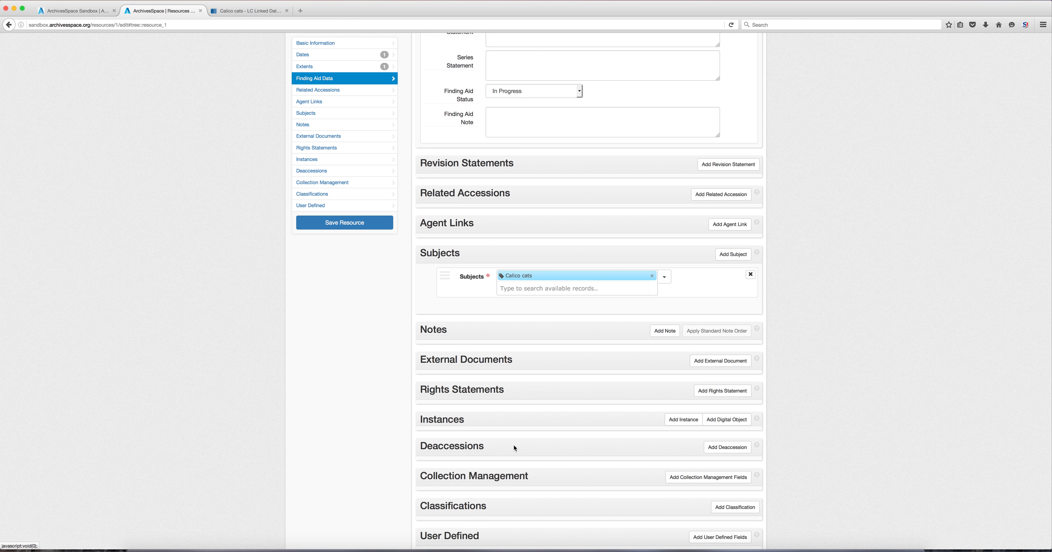
Step: Add an agent link with the role Creator and link the family agent that has the contact details
left_click(730, 225)
left_click(587, 247)
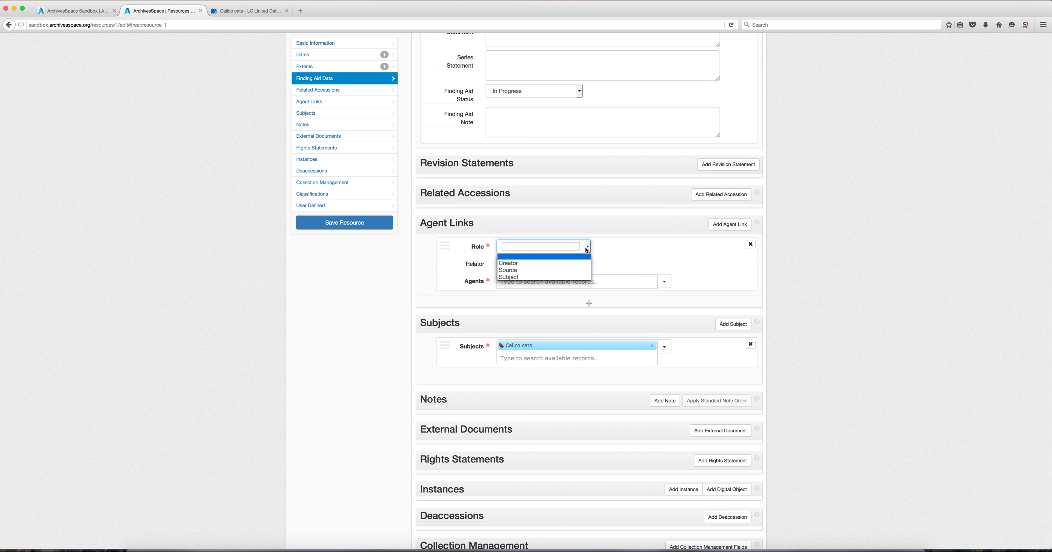
left_click(516, 262)
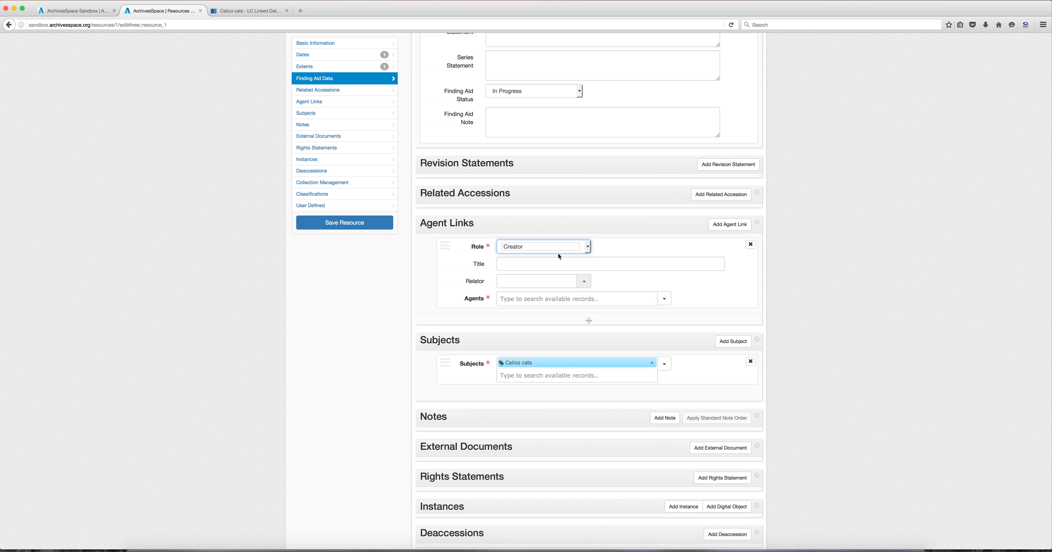
left_click(664, 299)
left_click(671, 315)
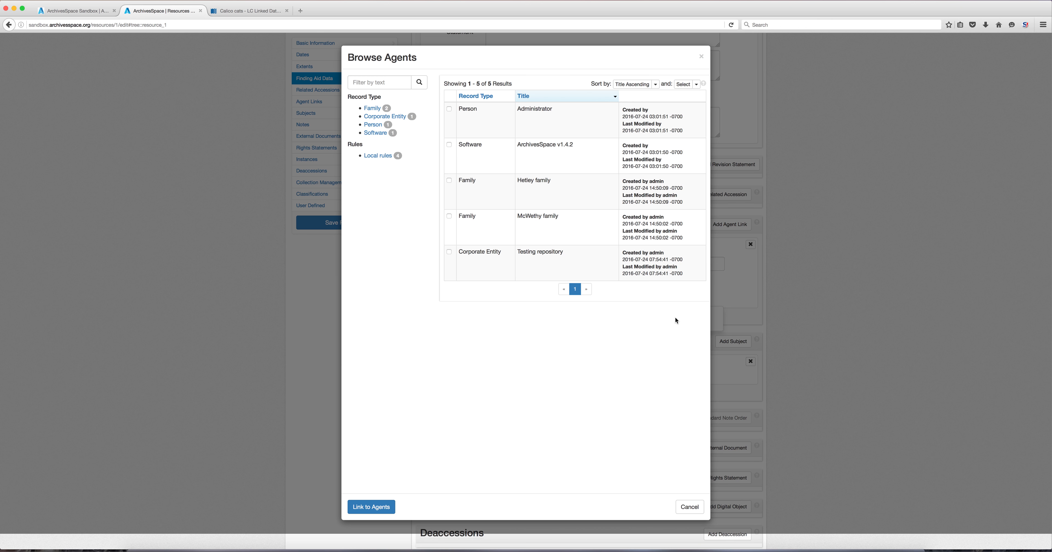
left_click(449, 181)
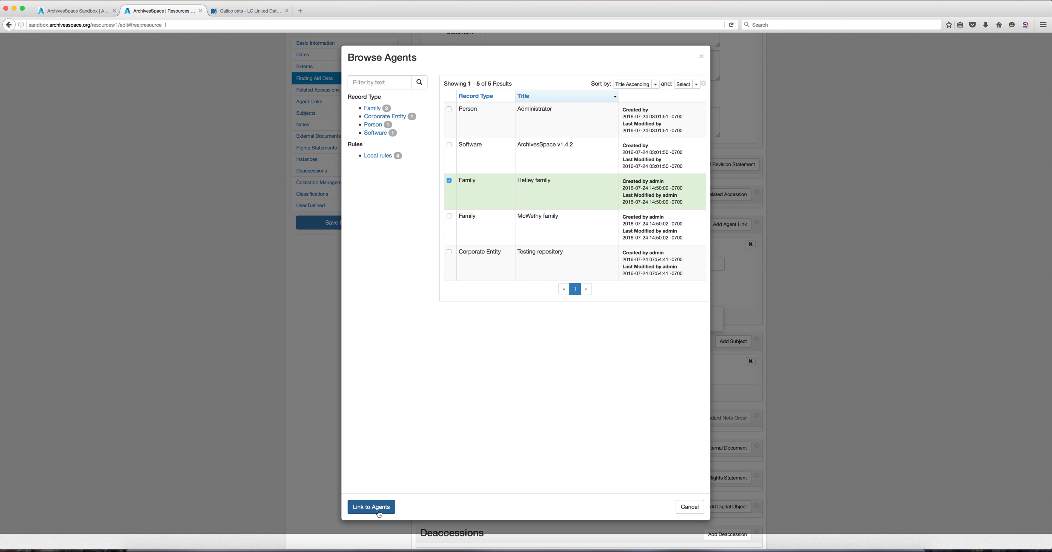
left_click(371, 507)
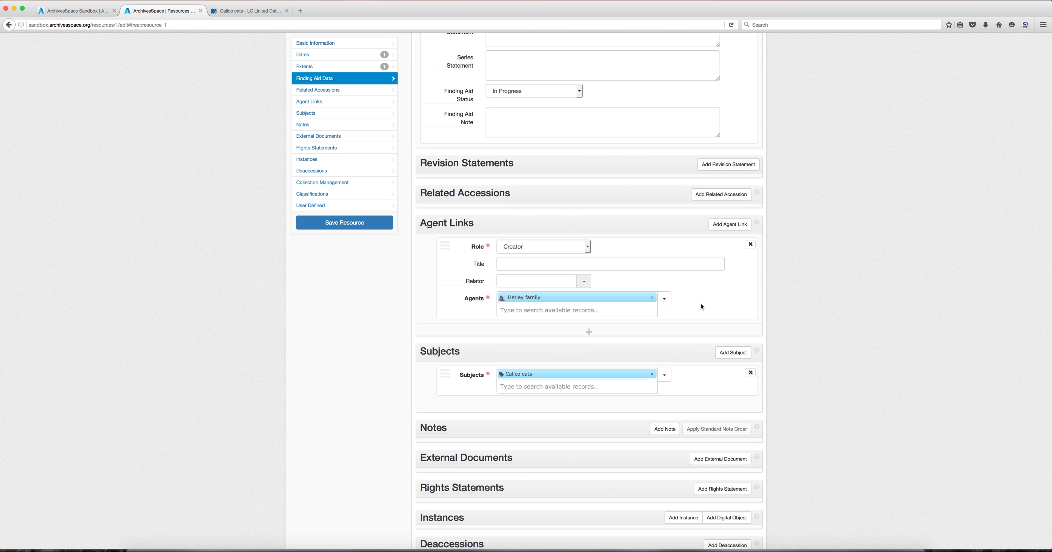
Step: Save The fuzzy cat collection resource and close the record
scroll(691, 348, "down", 5)
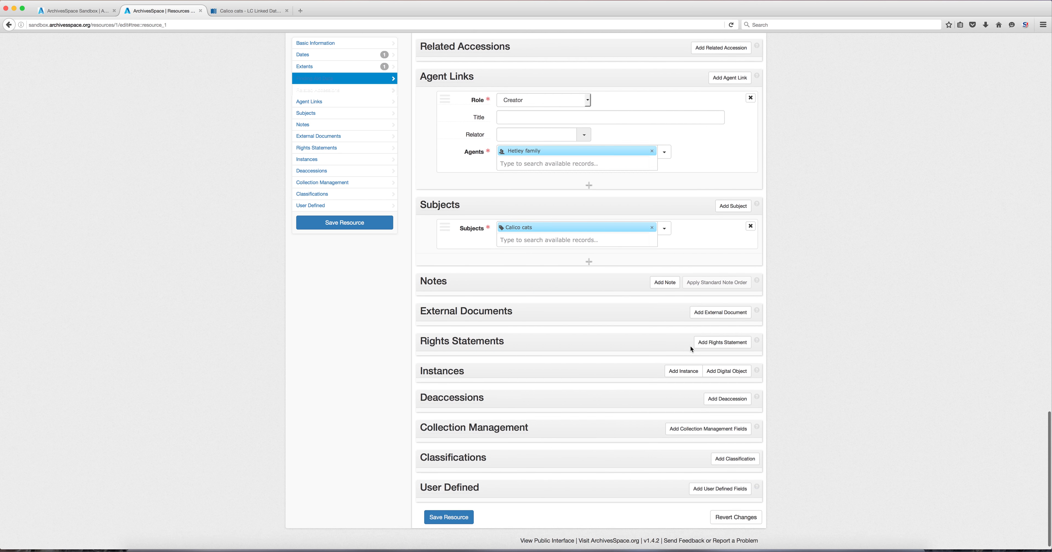
scroll(691, 347, "up", 20)
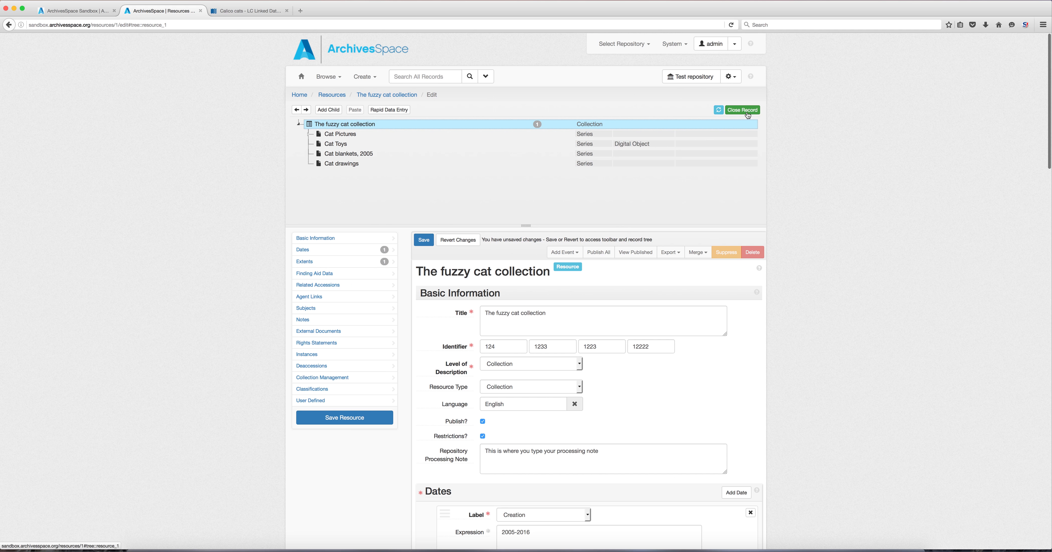
left_click(423, 240)
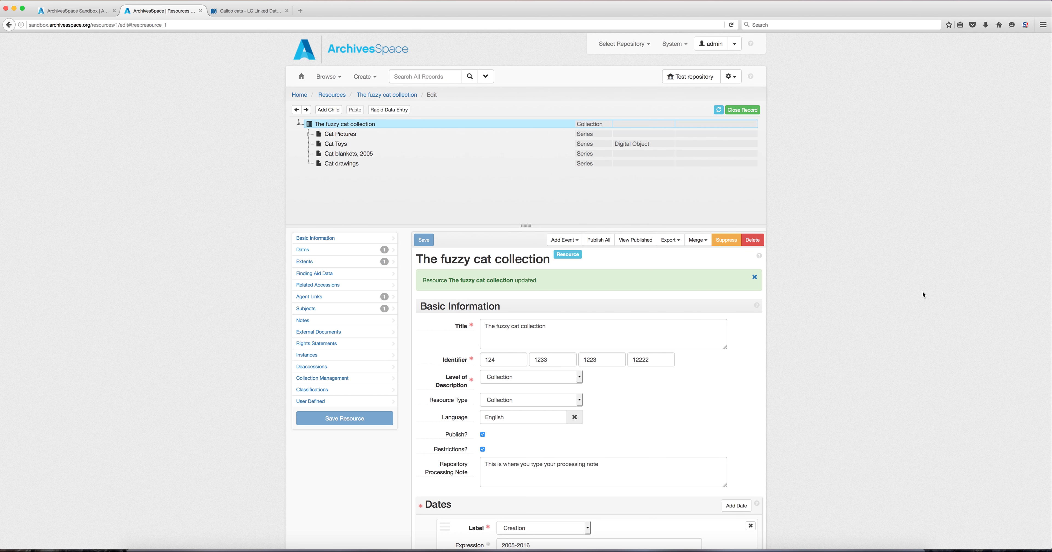
left_click(745, 111)
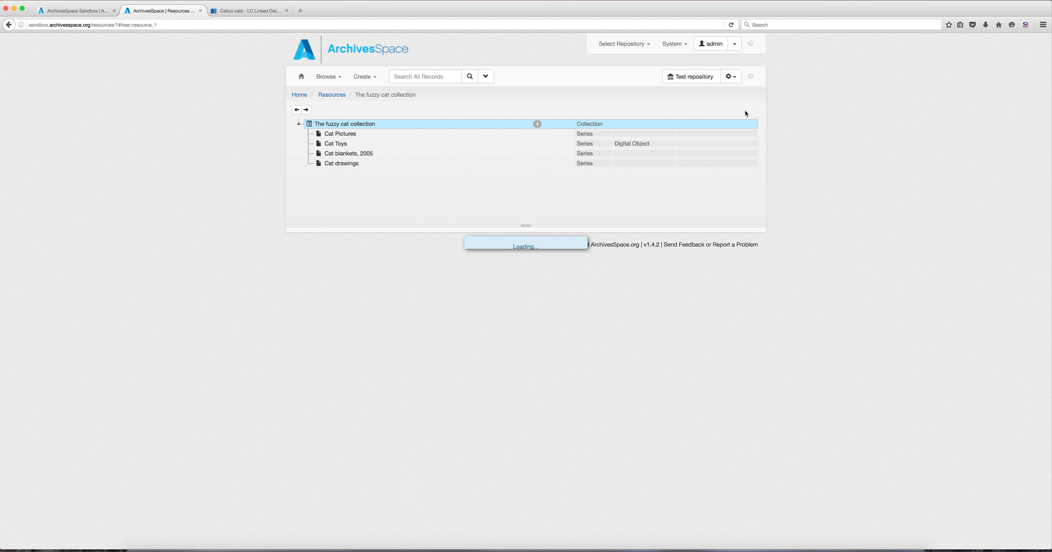